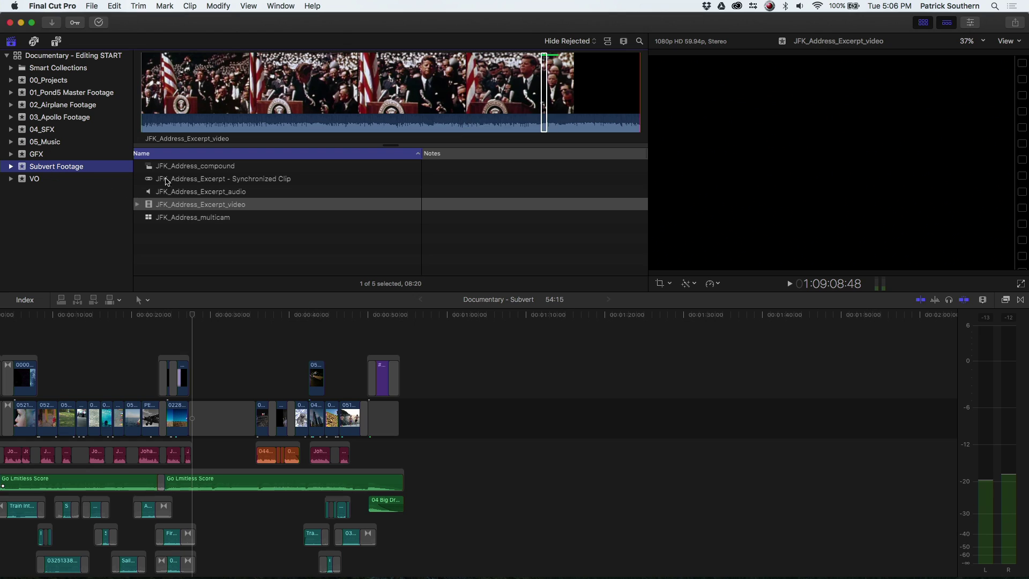
- Preview the JFK clips, then export the Subvert Footage event as Subvert Footage.fcpxml to the Desktop
left_click(167, 179)
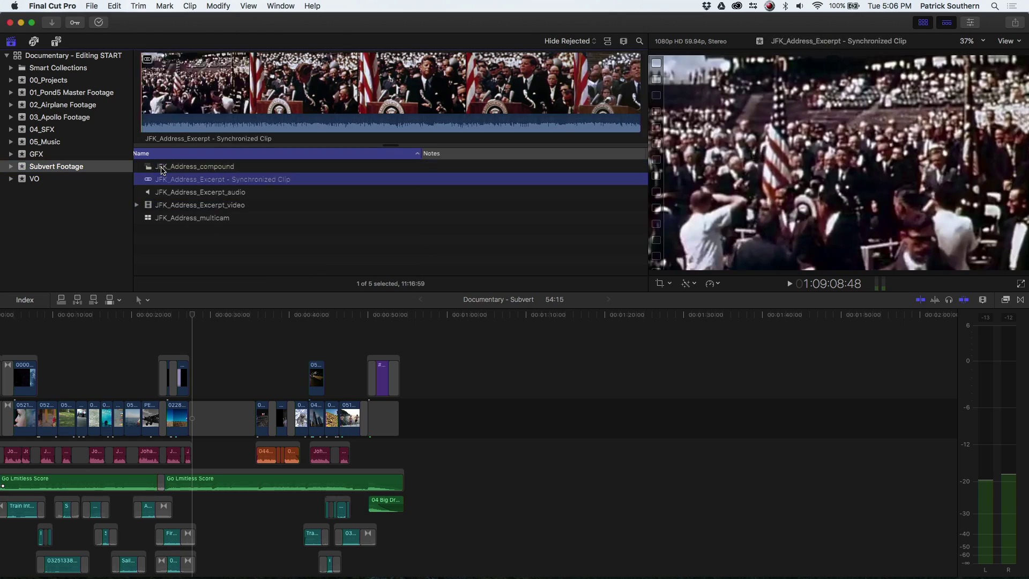
key("Down")
key("Down")
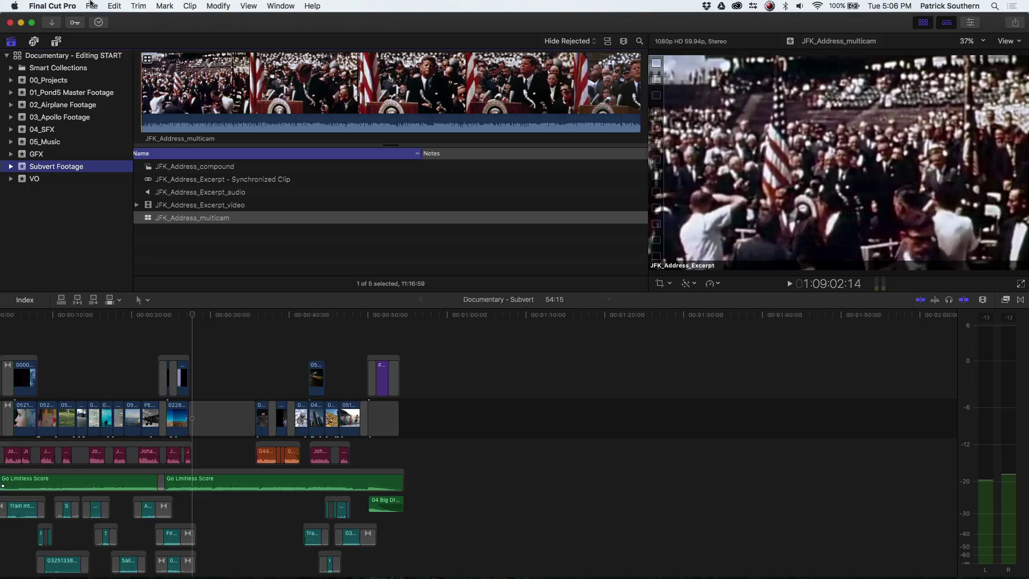
left_click(91, 5)
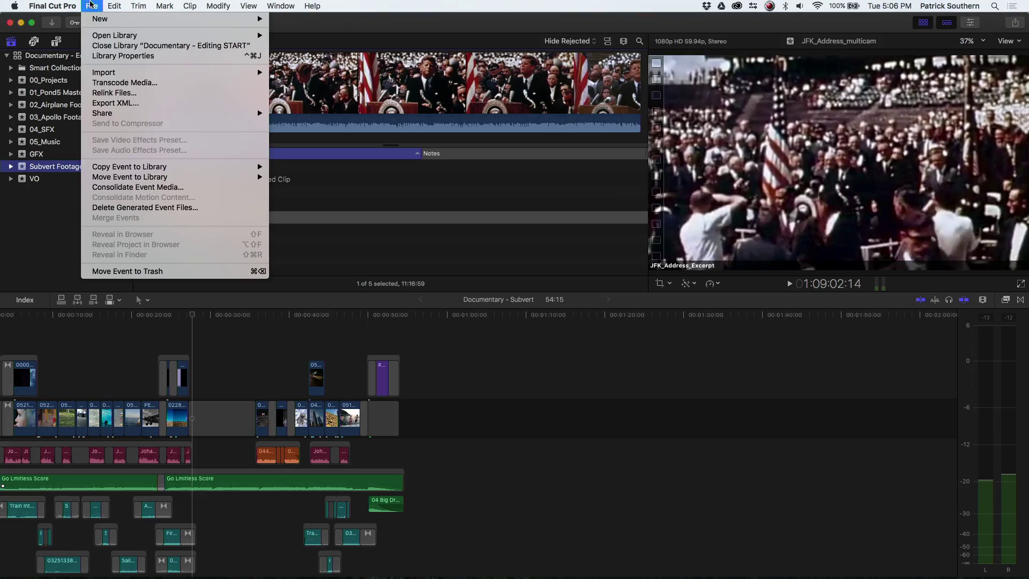
left_click(128, 104)
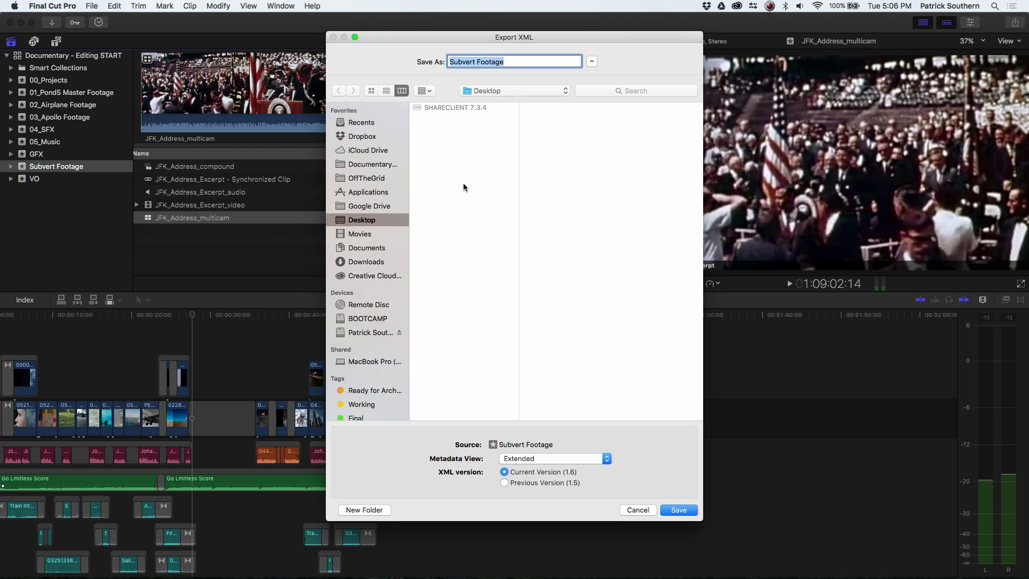
left_click(677, 510)
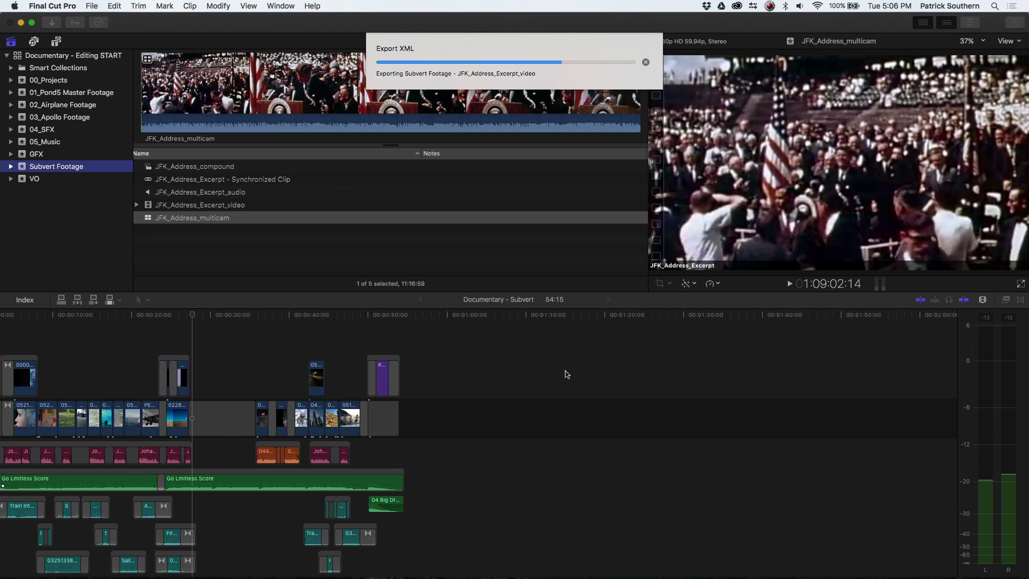
- Switch to Subvert, move its window aside, and hide Final Cut Pro
key("super+Tab")
key("super+Tab")
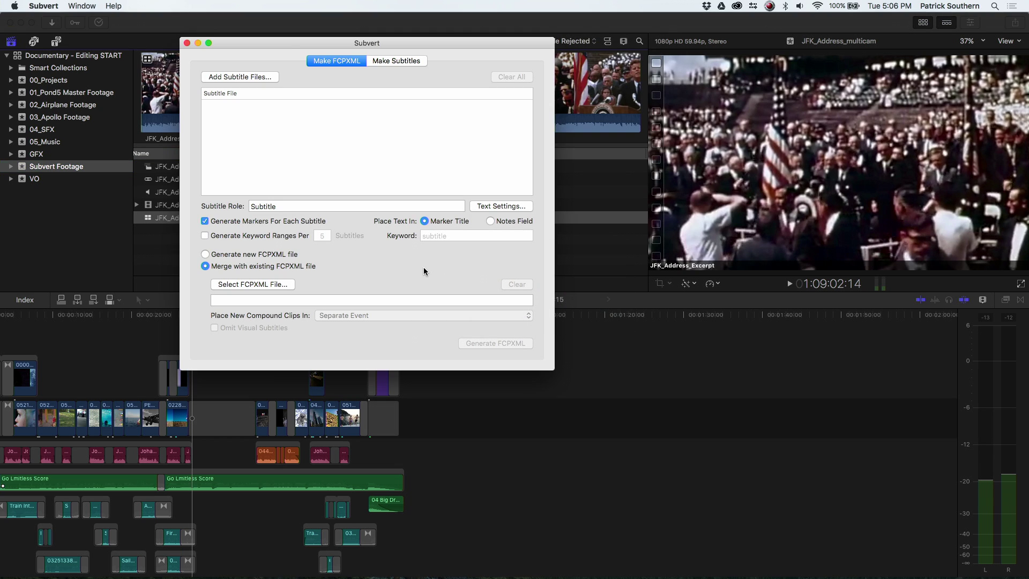
left_click_drag(288, 42, 436, 78)
left_click(293, 24)
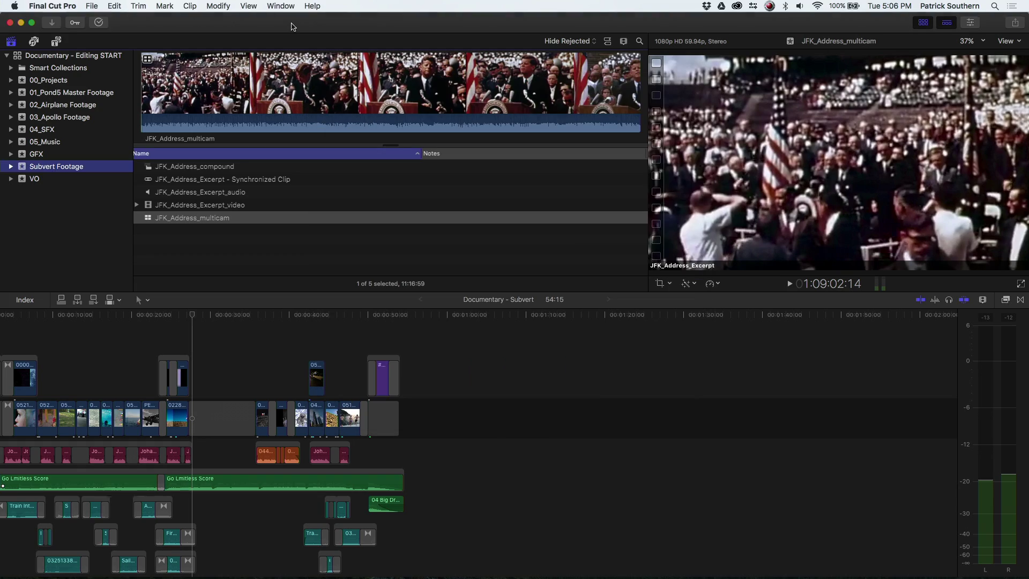
key("super+h")
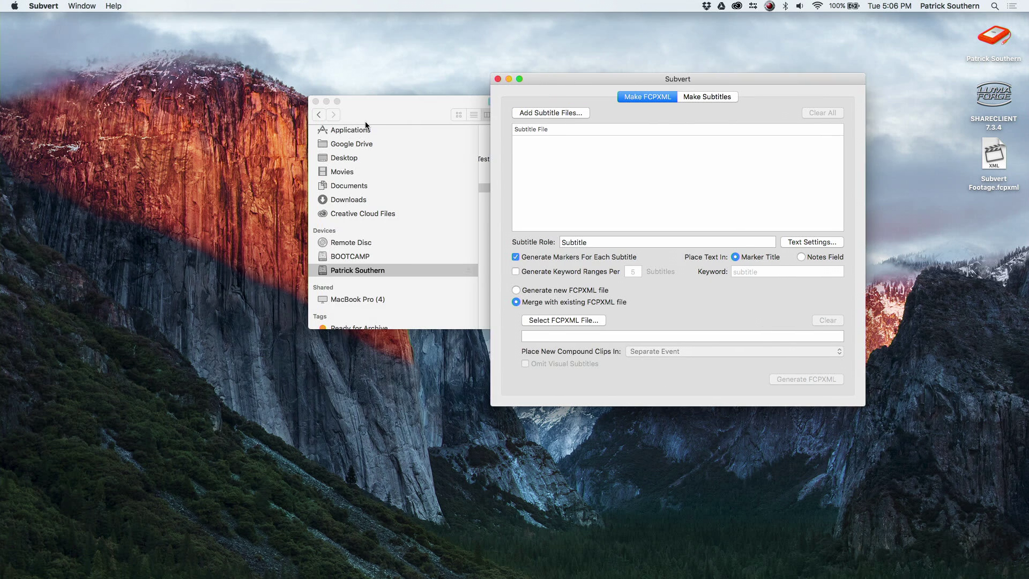
- Drag JFK_Address_Excerpt.srt from subtitle_files into Subvert's Subtitle File list and choose Generate new FCPXML file
left_click(361, 120)
left_click_drag(361, 121, 112, 118)
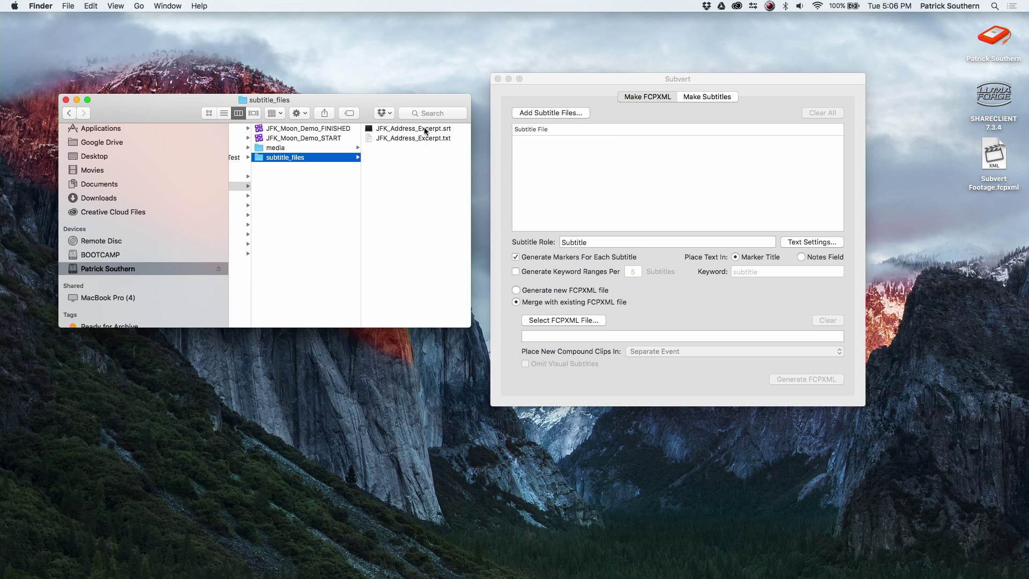
left_click(424, 129)
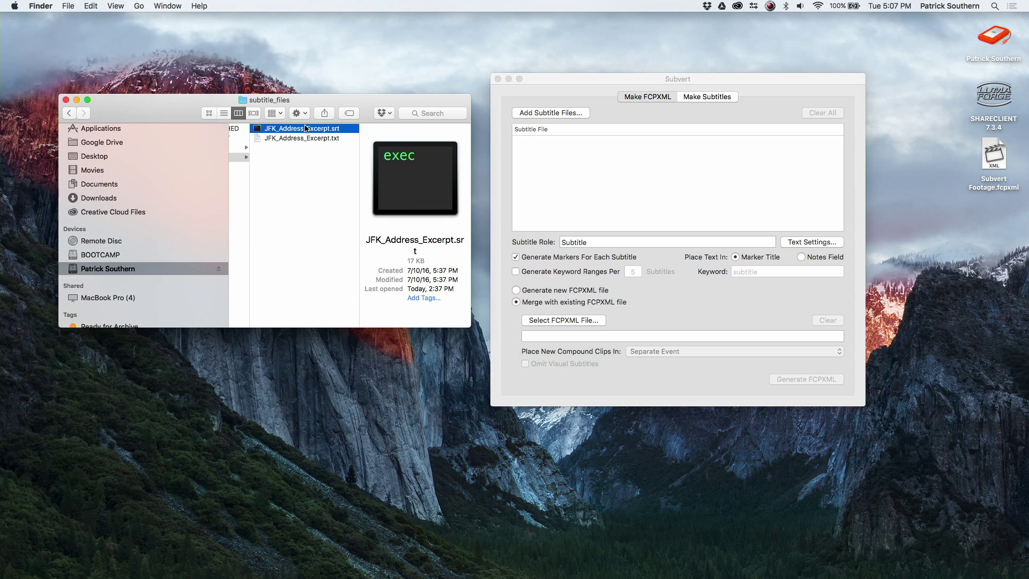
left_click_drag(321, 129, 541, 159)
left_click(563, 290)
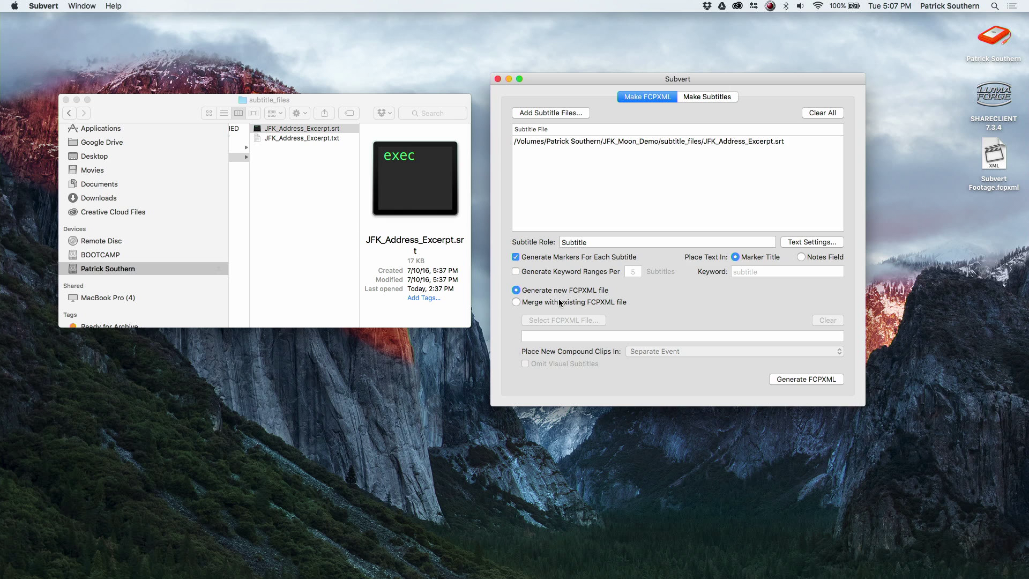
- Switch Subvert to Merge with existing FCPXML file, checking Text Settings without changes
left_click(560, 303)
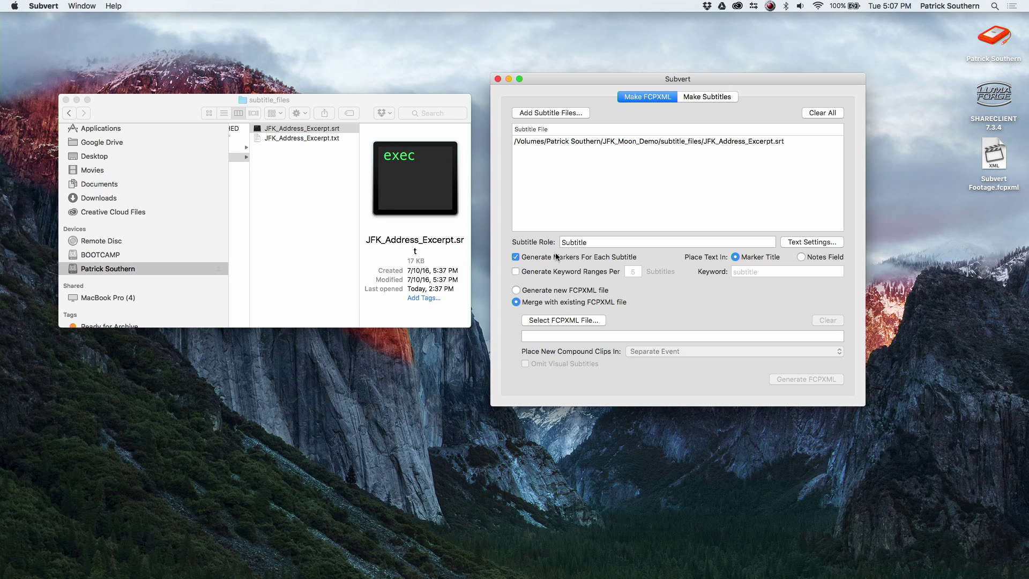
left_click(791, 244)
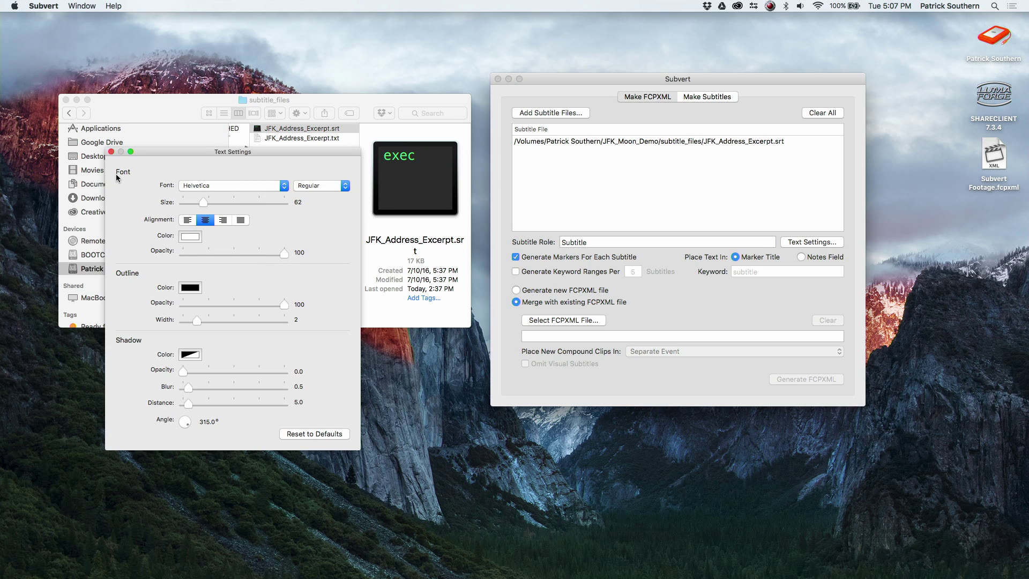
left_click(111, 152)
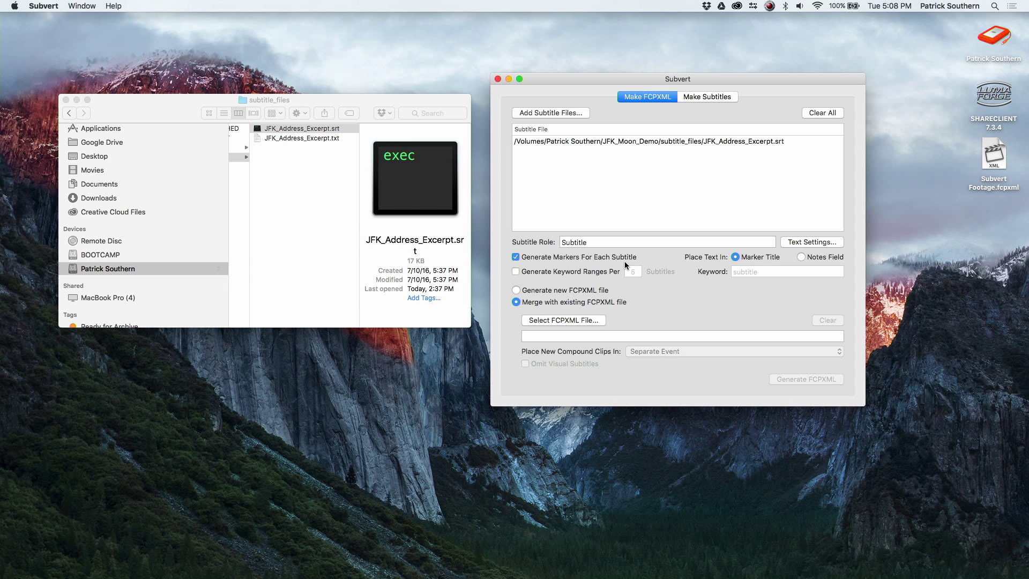
- Pick Subvert Footage.fcpxml on the Desktop as the merge target and generate the FCPXML
left_click(580, 322)
left_click(618, 121)
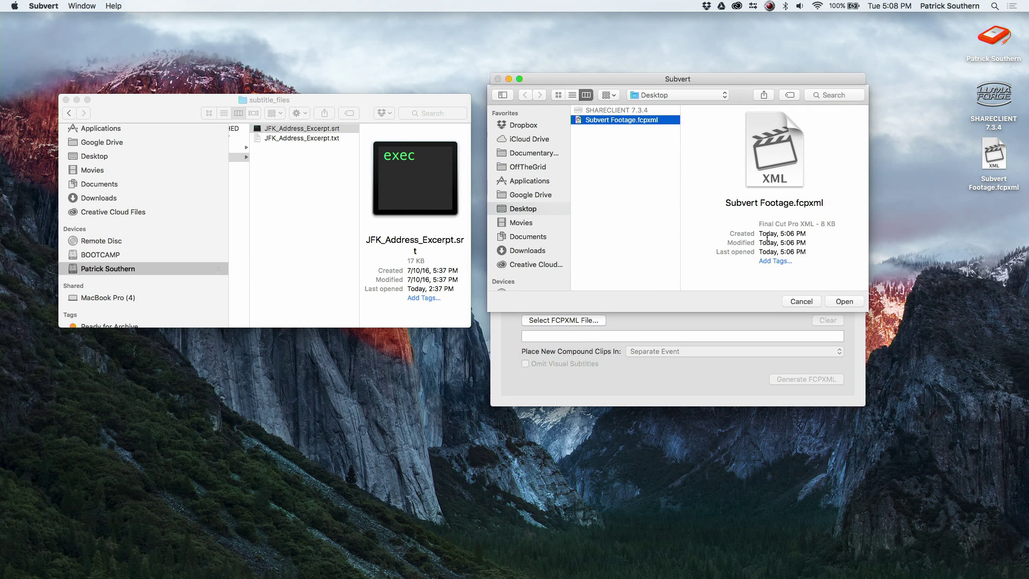
left_click(840, 301)
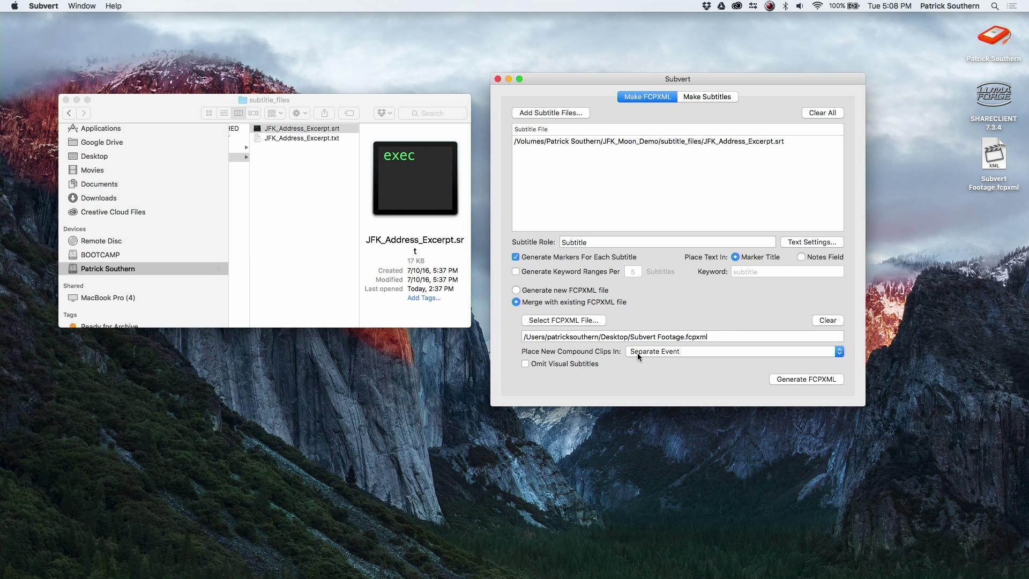
left_click(789, 379)
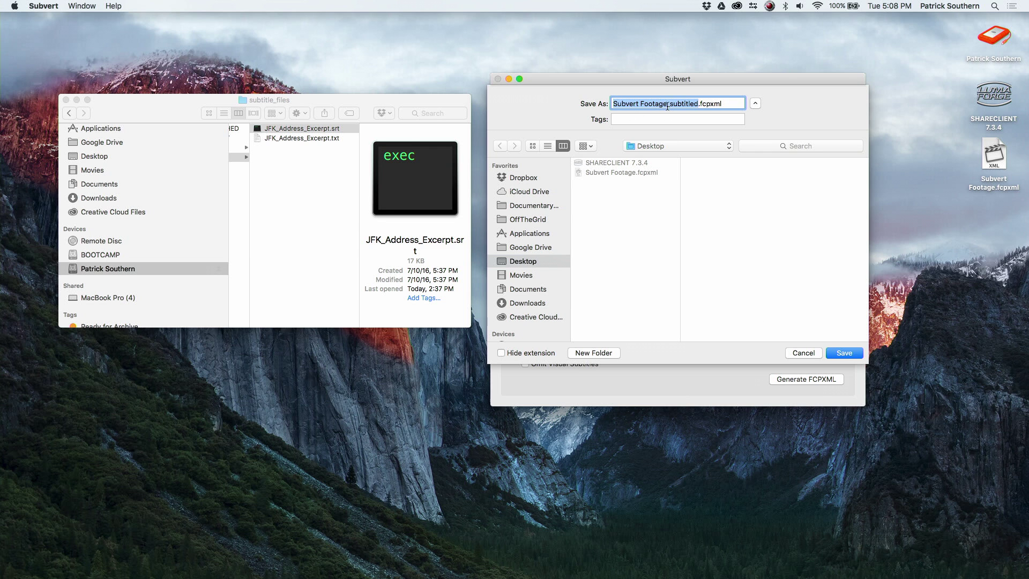
- Save Subvert Footage_subtitled.fcpxml to the Desktop and dismiss the omitted-subtitles warning and completion message
left_click(837, 353)
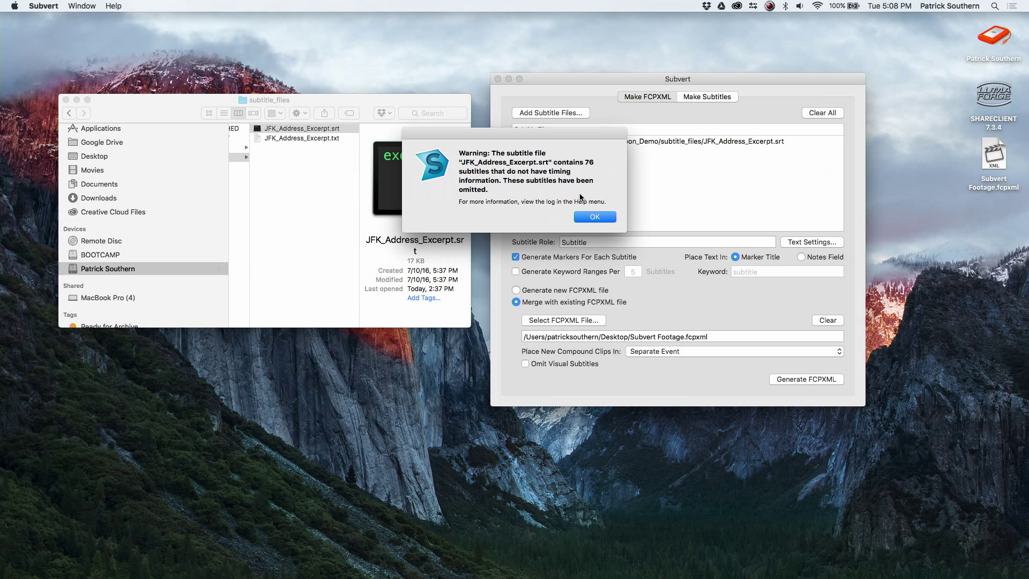
left_click(596, 217)
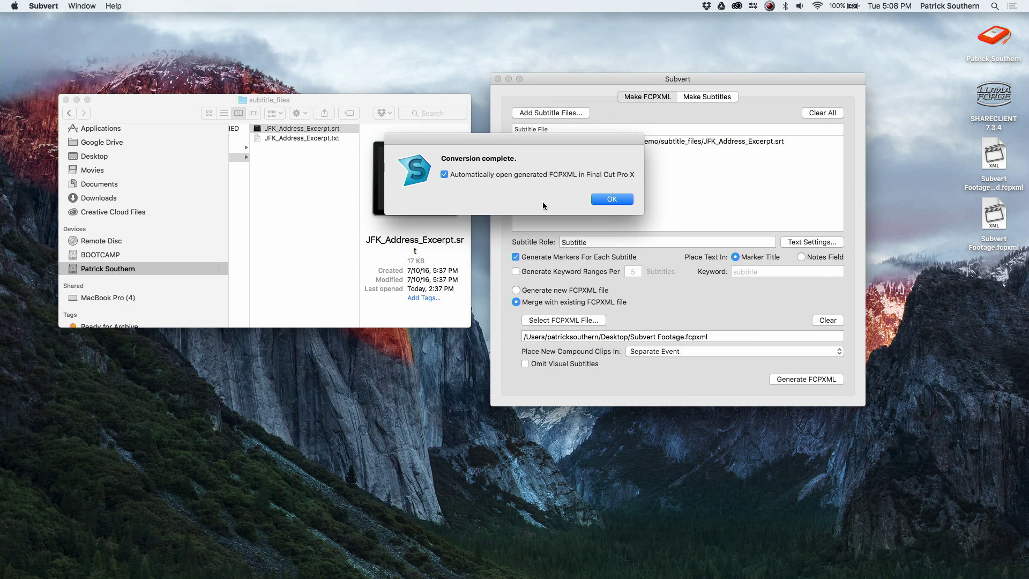
left_click(594, 199)
- Back in Final Cut Pro, import Subvert Footage_subtitled.fcpxml from the Desktop via File > Import > XML
mouse_move(455, 560)
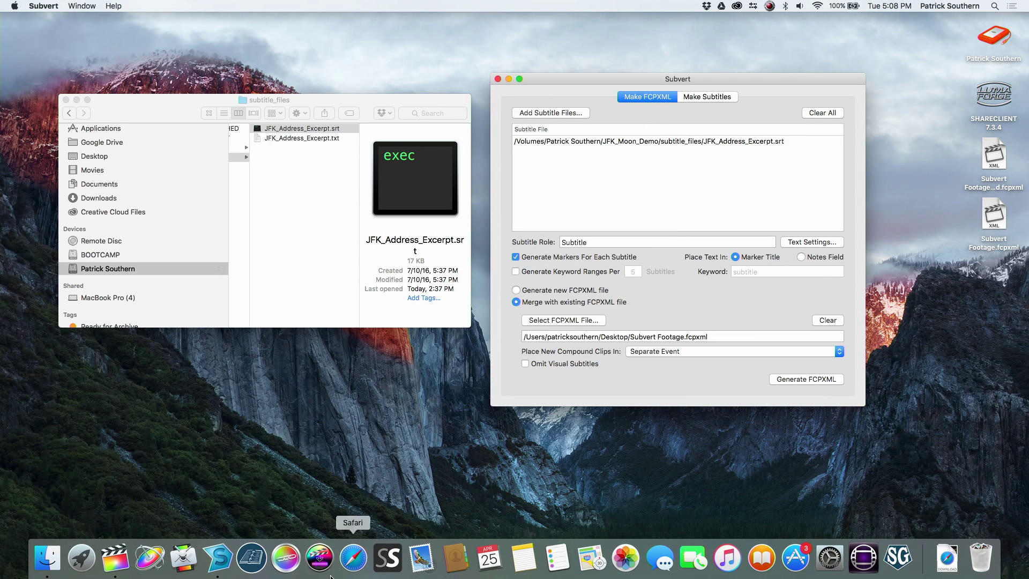
left_click(115, 558)
left_click(92, 6)
mouse_move(115, 72)
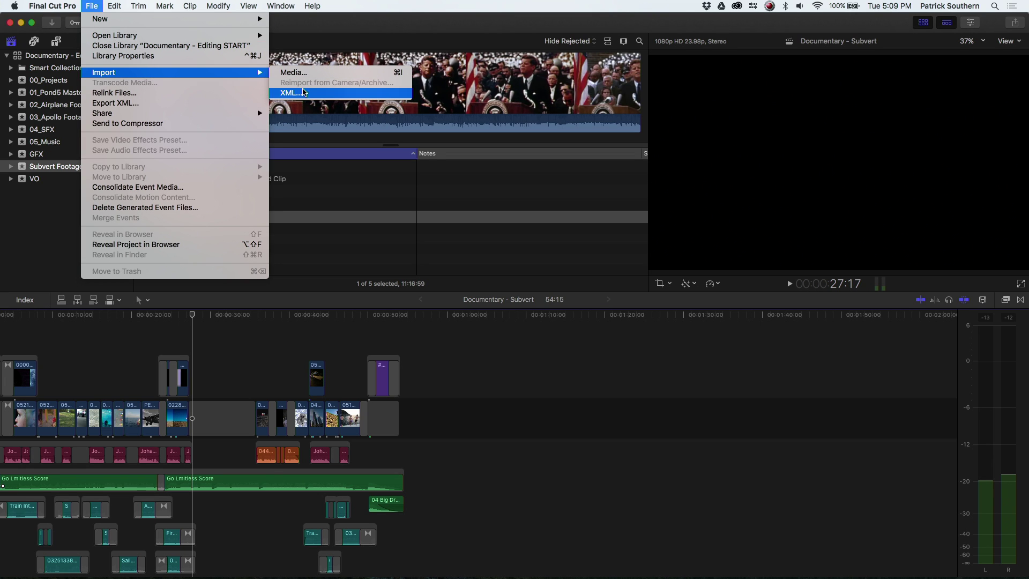
left_click(303, 92)
left_click(460, 128)
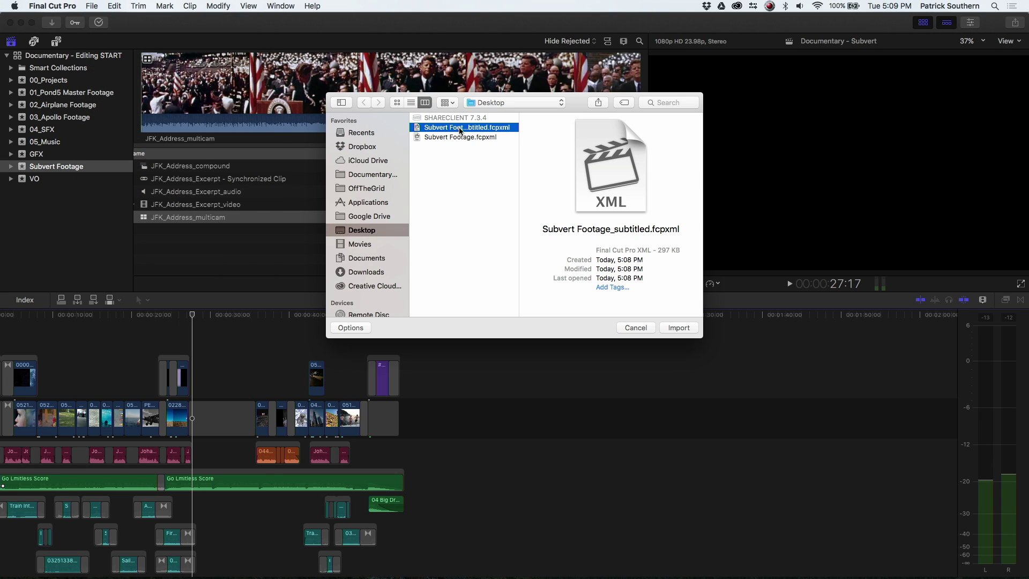
left_click(671, 325)
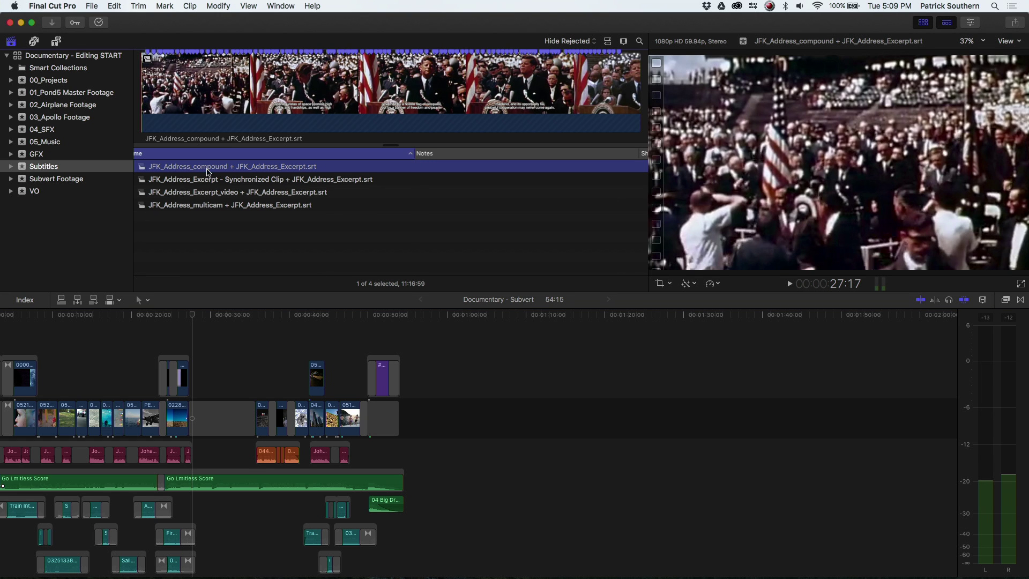
- Step through the subtitled JFK clips, open the multicam clip, and show the Timeline Index
left_click(239, 181)
key("Down")
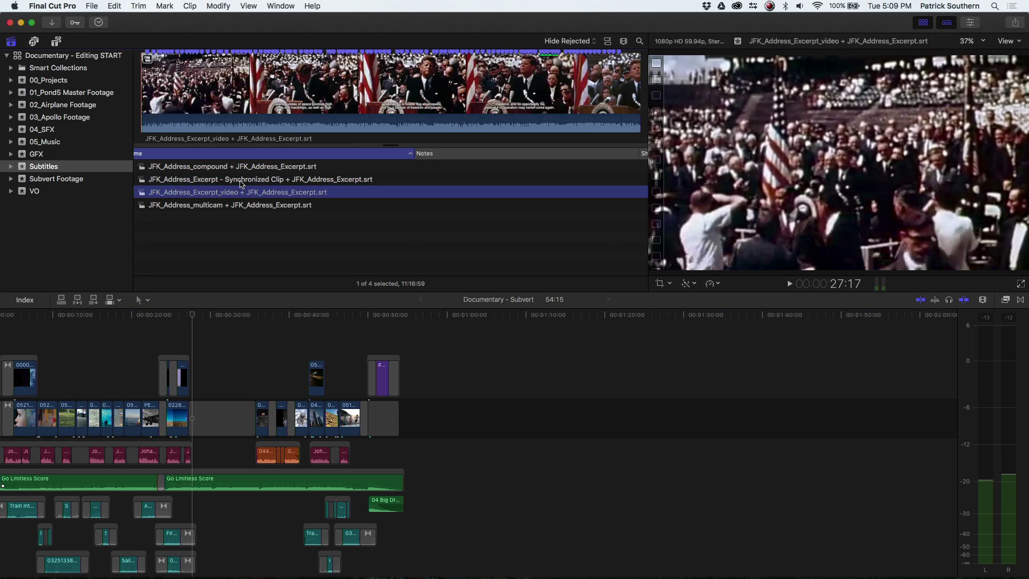
key("Down")
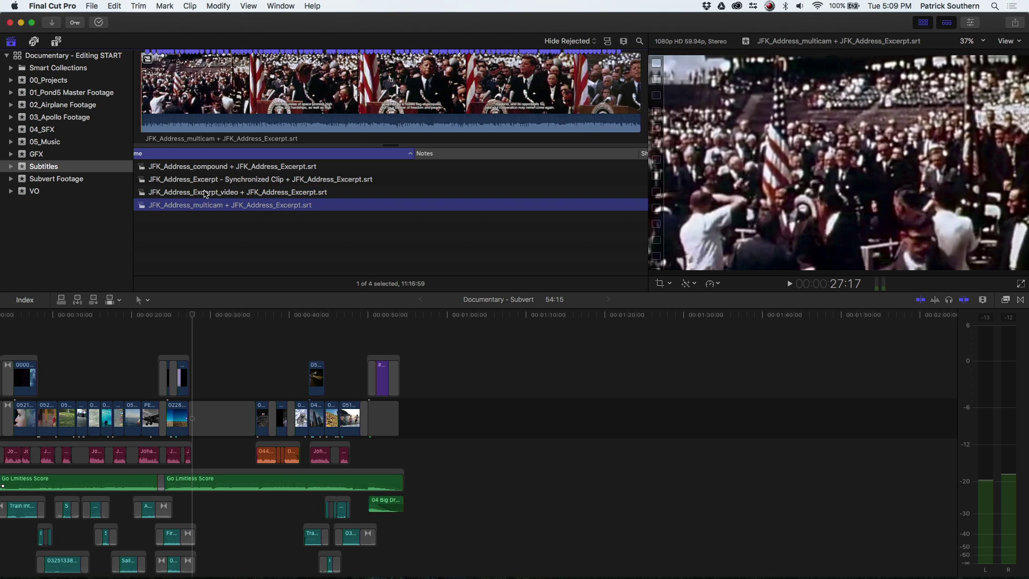
double_click(143, 206)
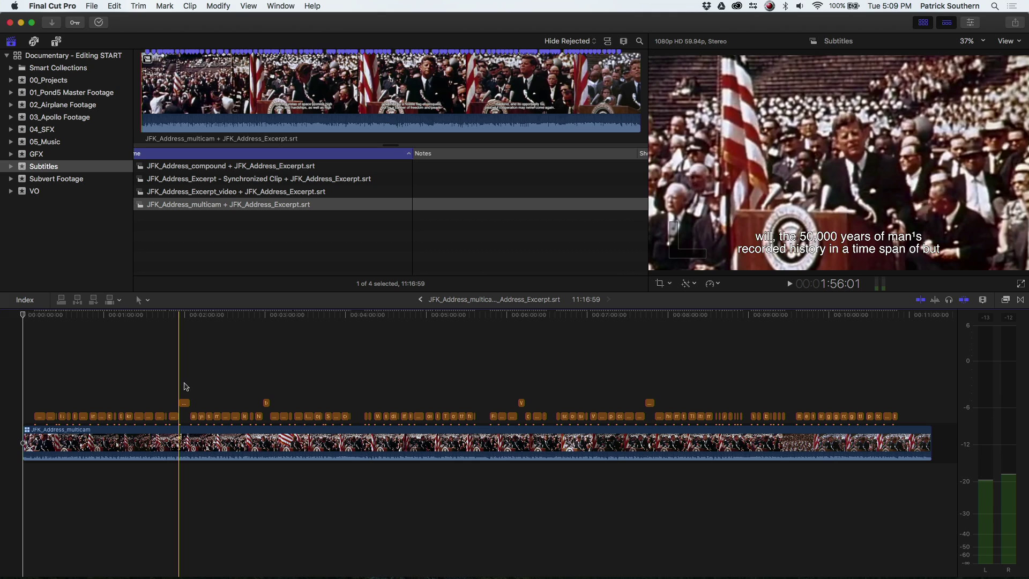
key("super+shift+2")
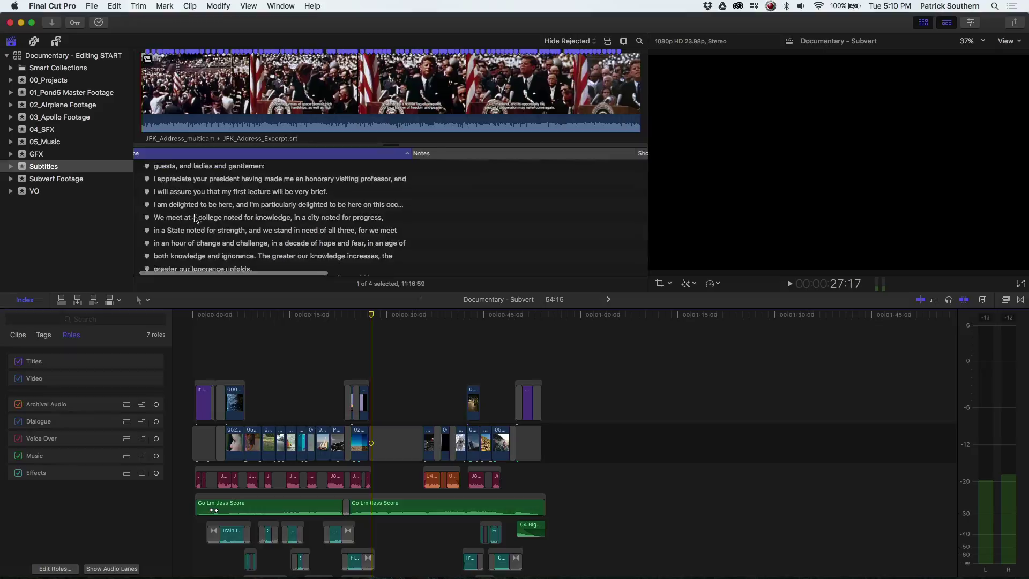
- Collapse the multicam clip's caption list and bring up the browser's clip filter pop-up
scroll(196, 219, "down", 15)
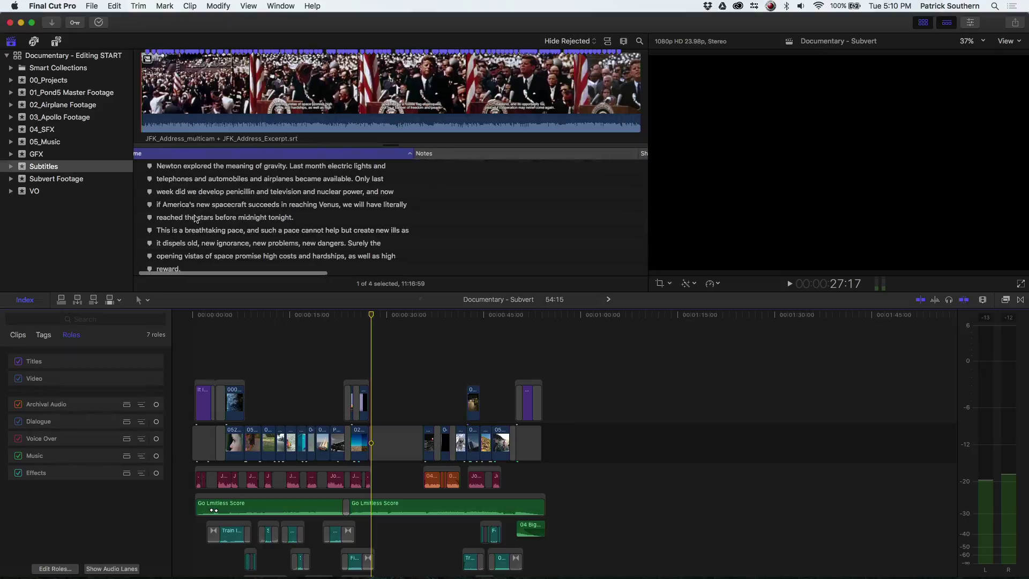
scroll(196, 218, "down", 15)
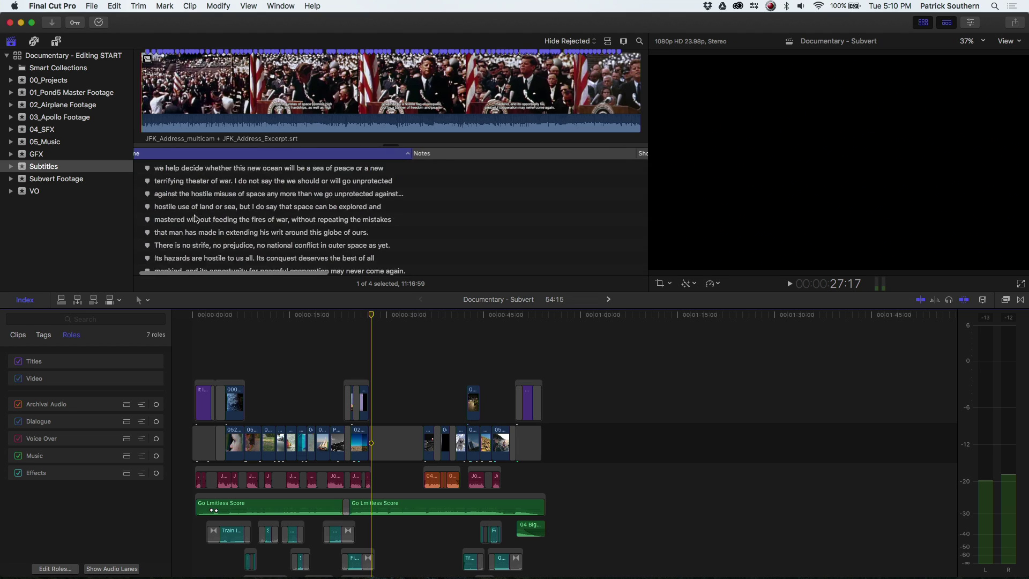
scroll(196, 218, "down", 5)
scroll(195, 219, "up", 20)
scroll(195, 218, "left", 2)
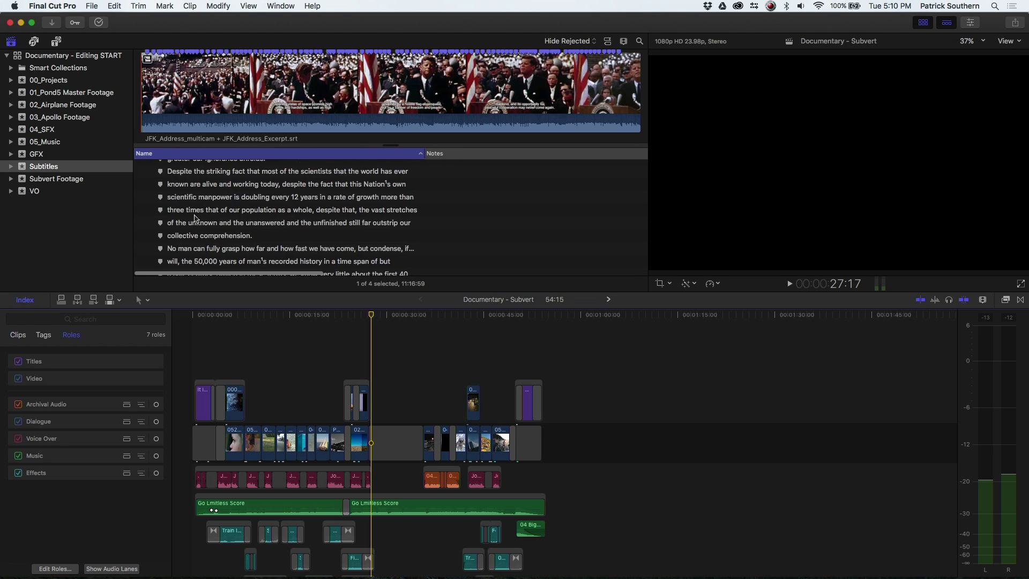
scroll(196, 218, "up", 10)
left_click(138, 196)
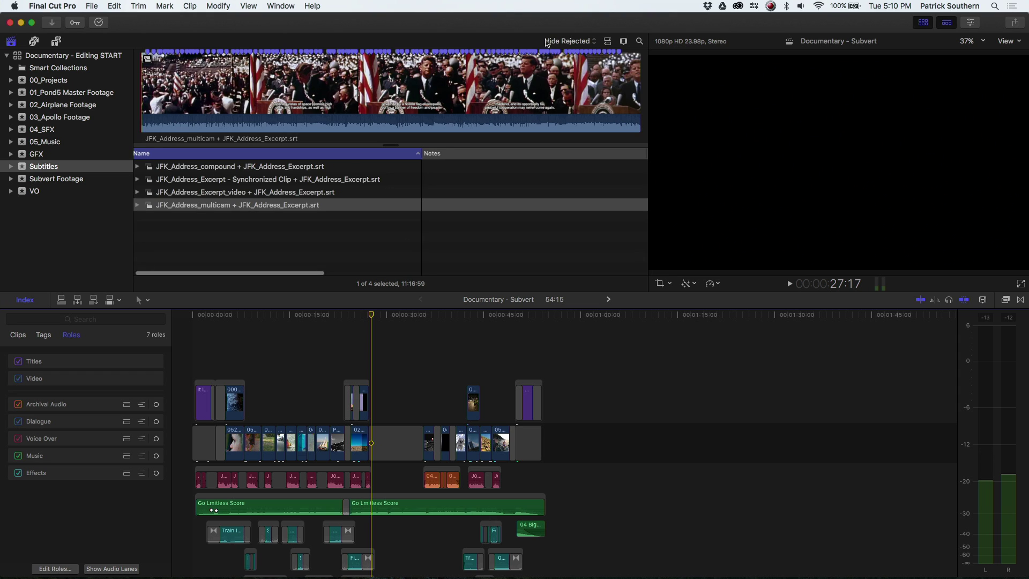
left_click(569, 40)
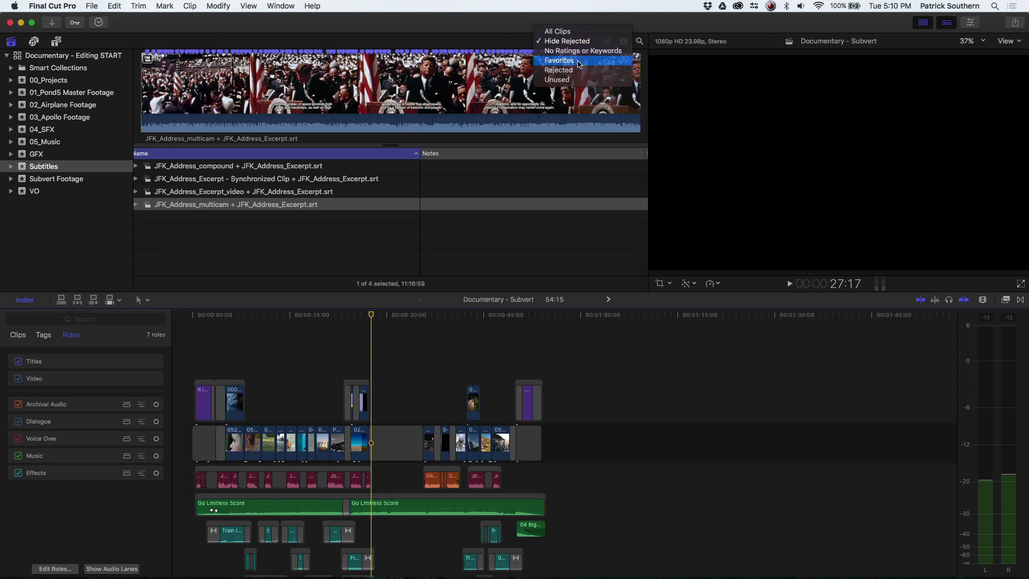
- Filter the browser to Favorites and play the JFK_Address_Excerpt_video + JFK_Address_Excerpt.srt clip
left_click(560, 60)
left_click(186, 166)
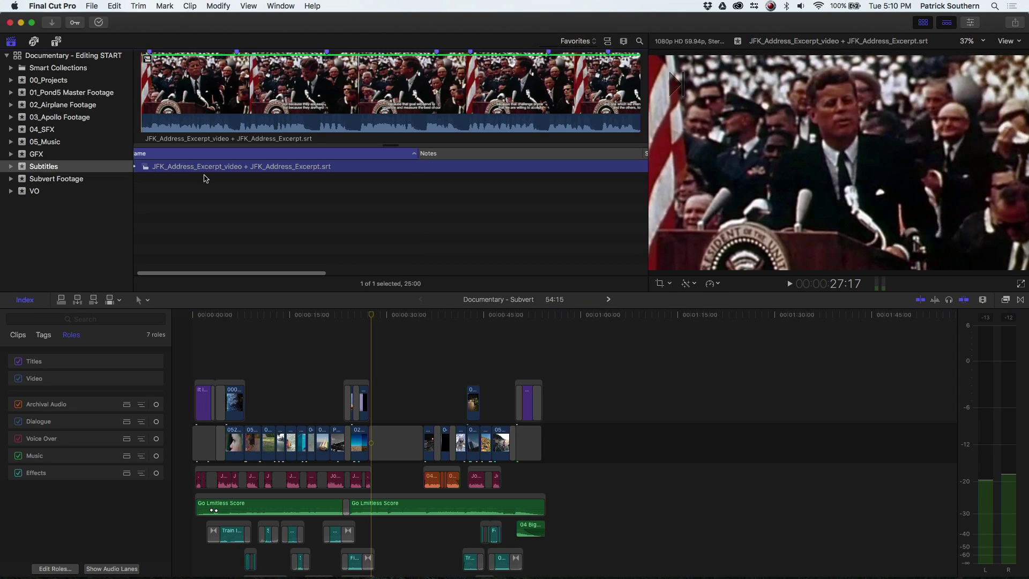
scroll(204, 178, "left", 2)
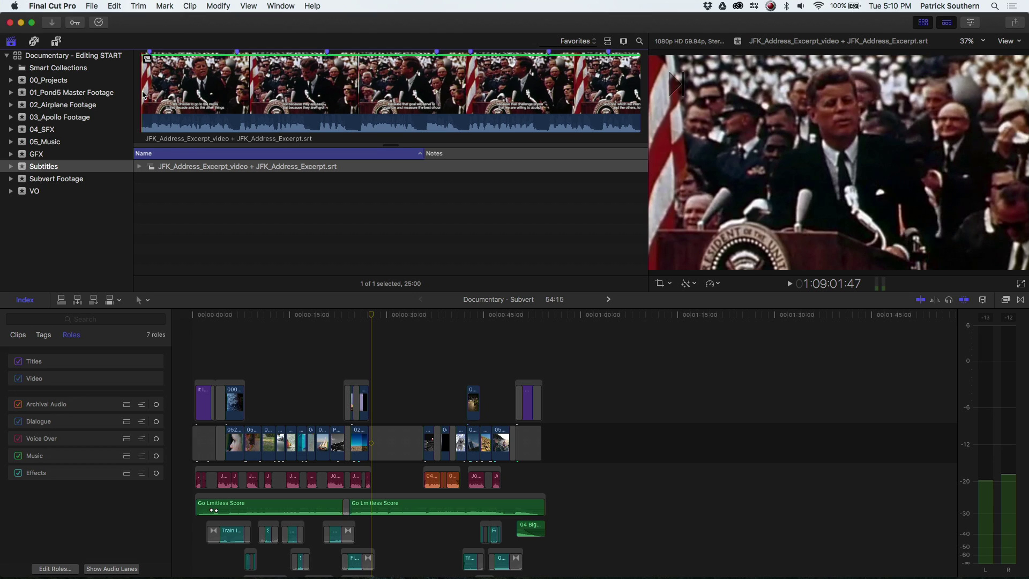
key("space")
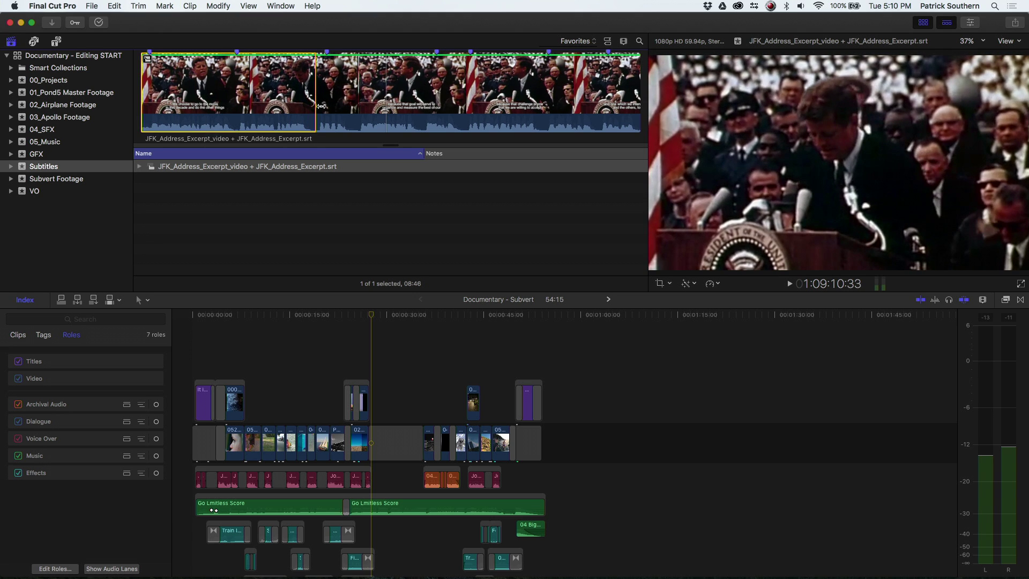
scroll(386, 407, "up", 5)
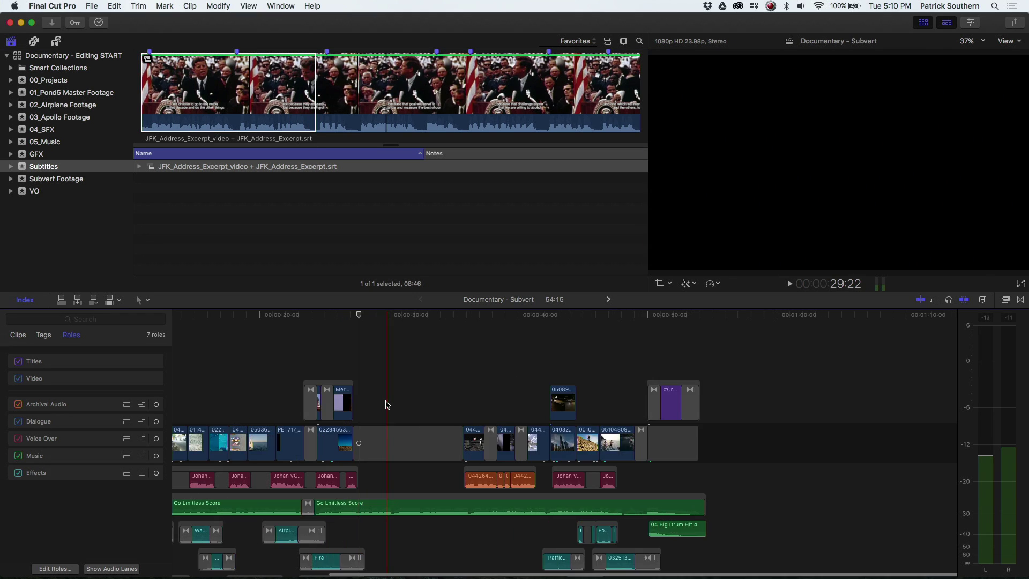
- Replace the timeline gap with the JFK excerpt clip, then select it to view its captions
left_click(381, 442)
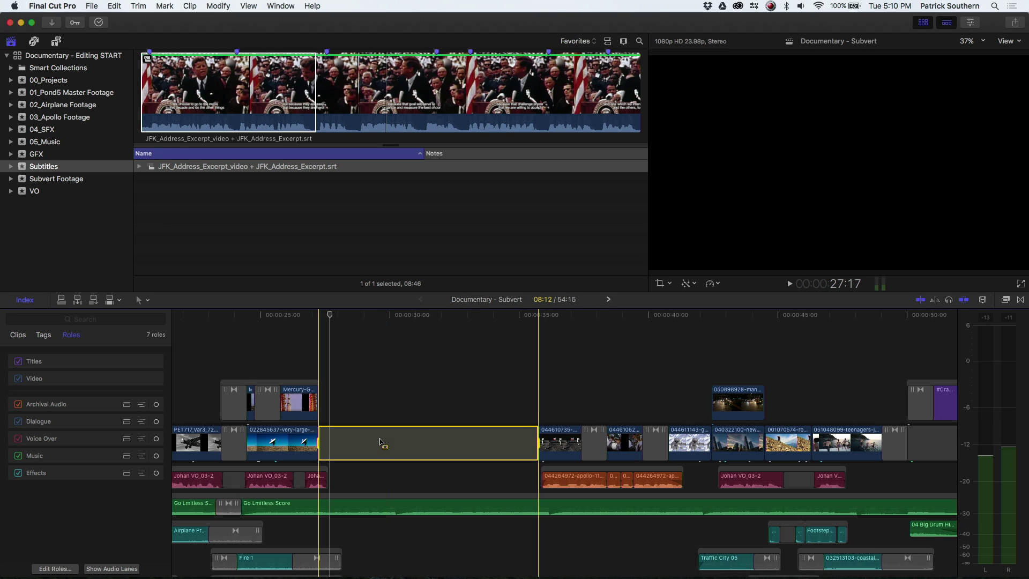
key("shift+r")
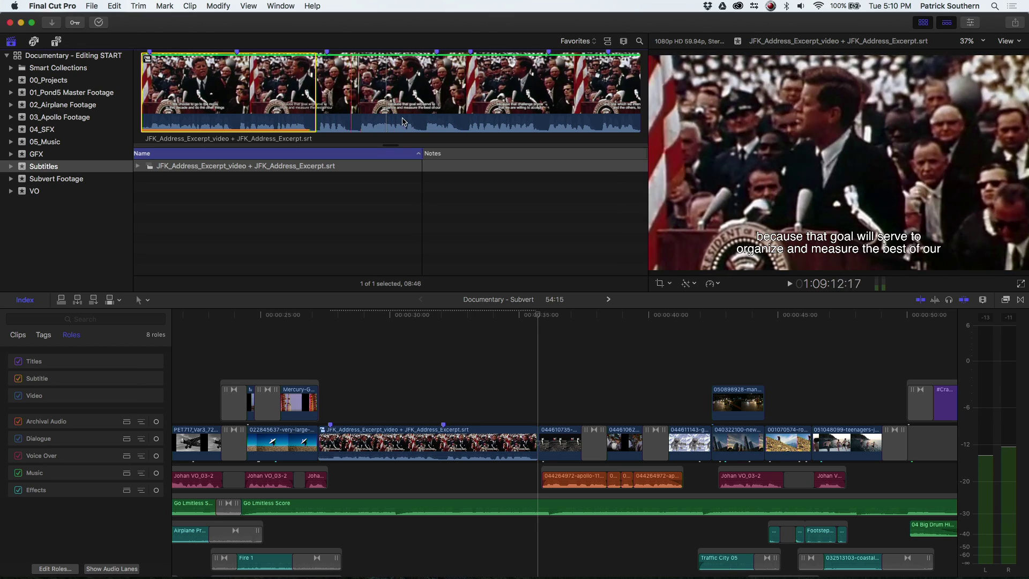
left_click(358, 433)
key("super+shift+g")
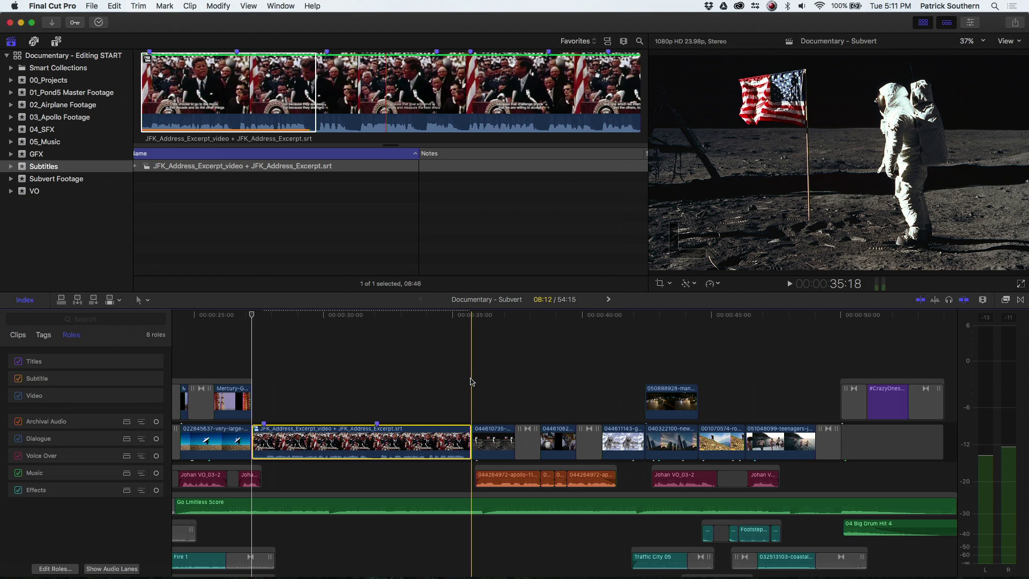
- Play back the timeline from the end of the JFK clip
key("space")
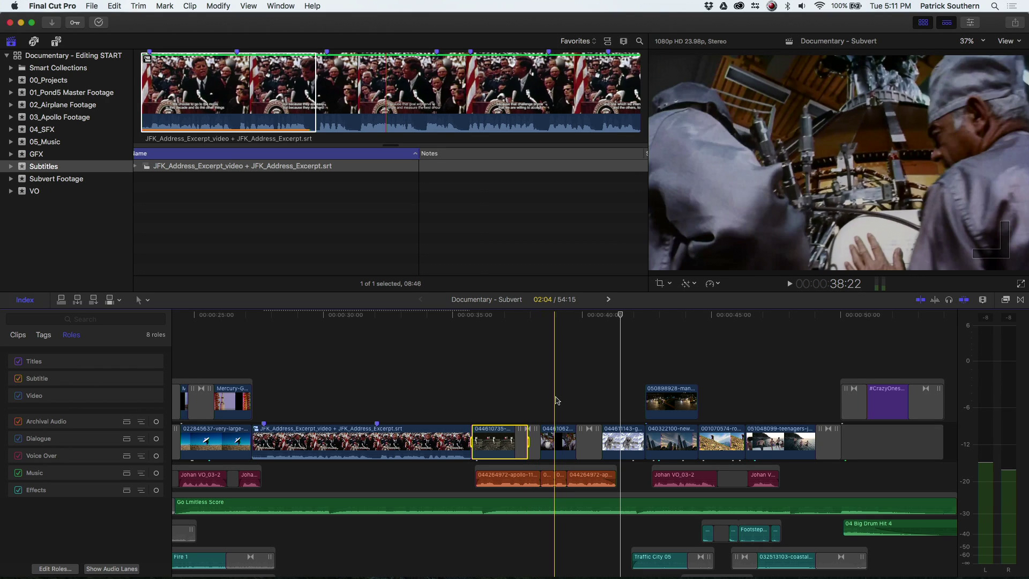
- Add two Basic Titles over the Apollo shots and begin editing the first title's text
key("ctrl+t")
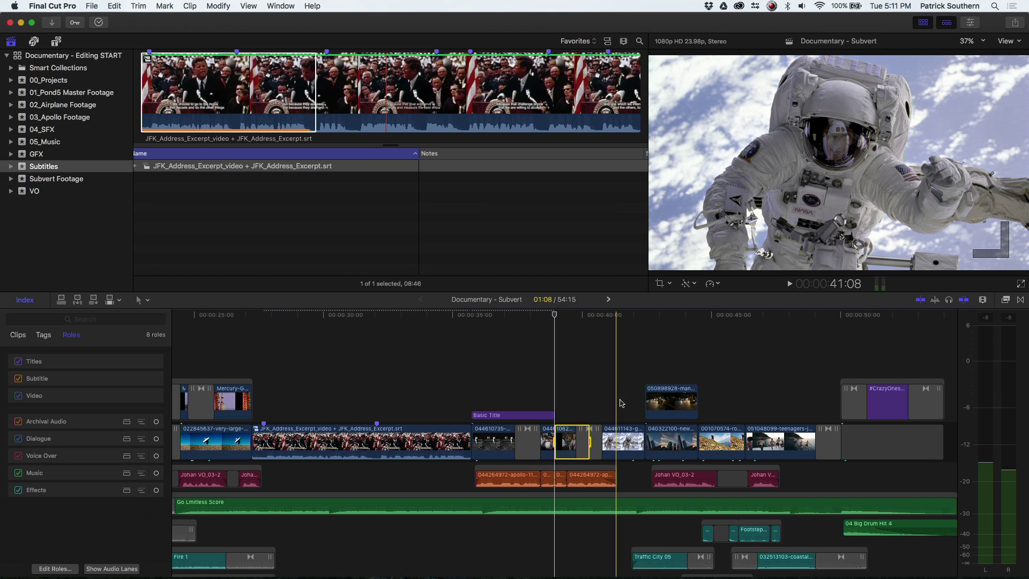
key("ctrl+t")
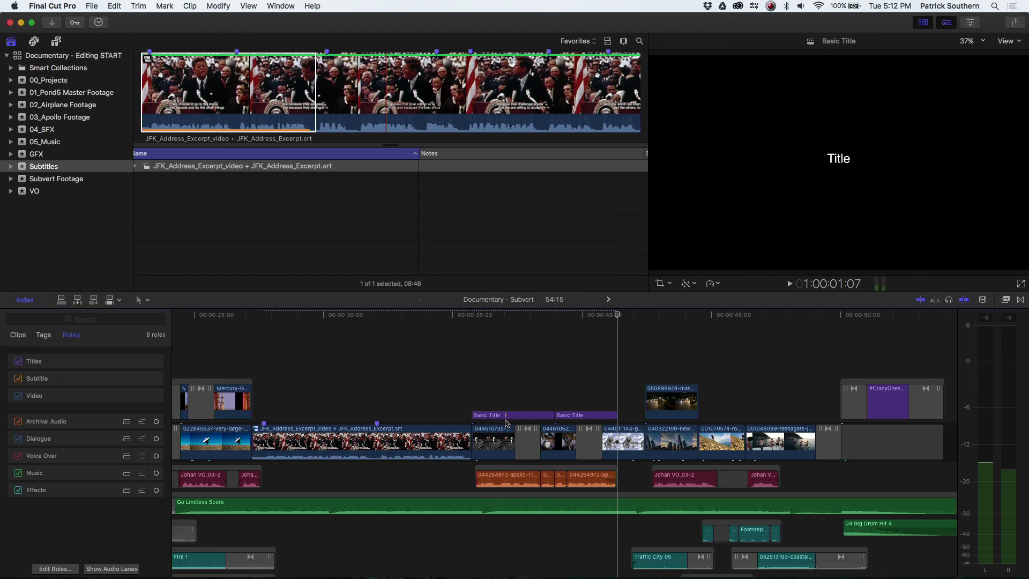
left_click(503, 417)
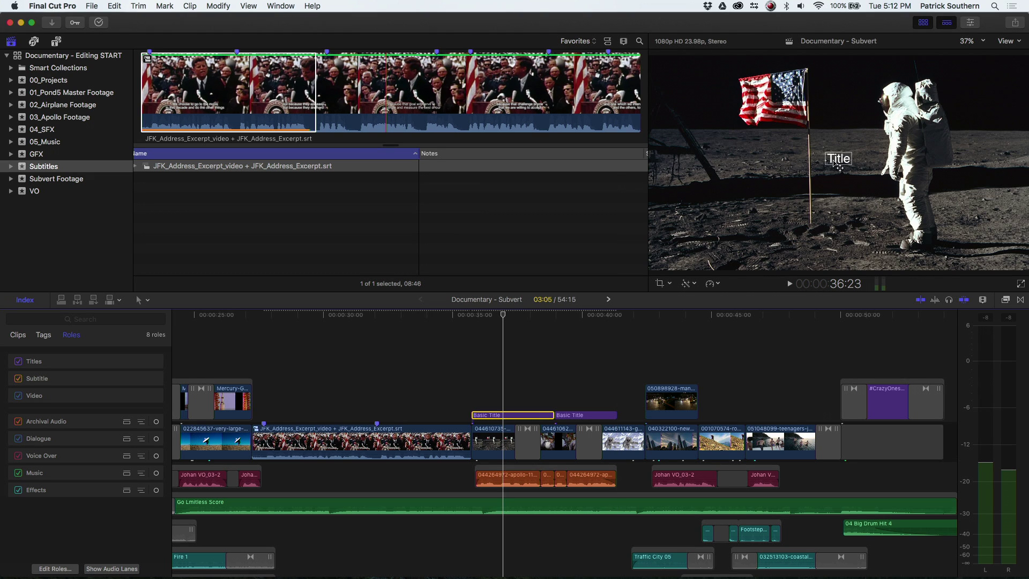
double_click(839, 166)
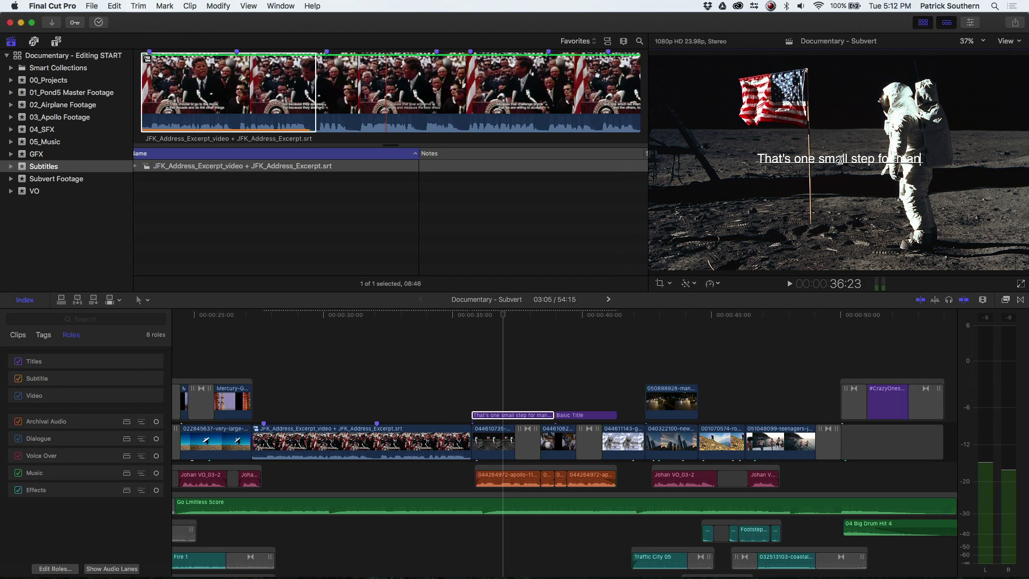
- Lower the Armstrong subtitle, then duplicate it after the original reading 'one giant leap for mankind'
left_click_drag(840, 160, 839, 247)
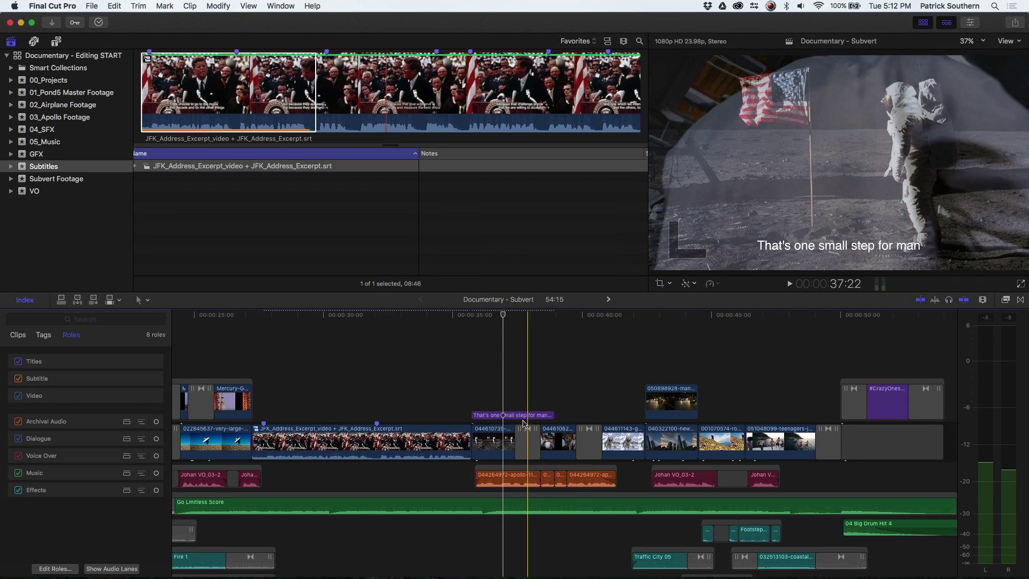
left_click_drag(514, 415, 601, 416)
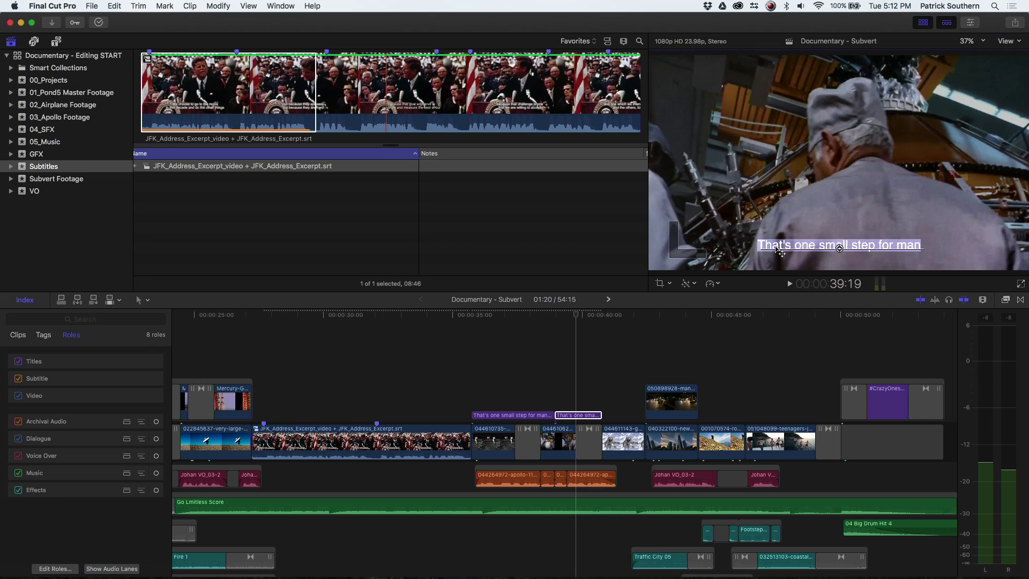
type("one")
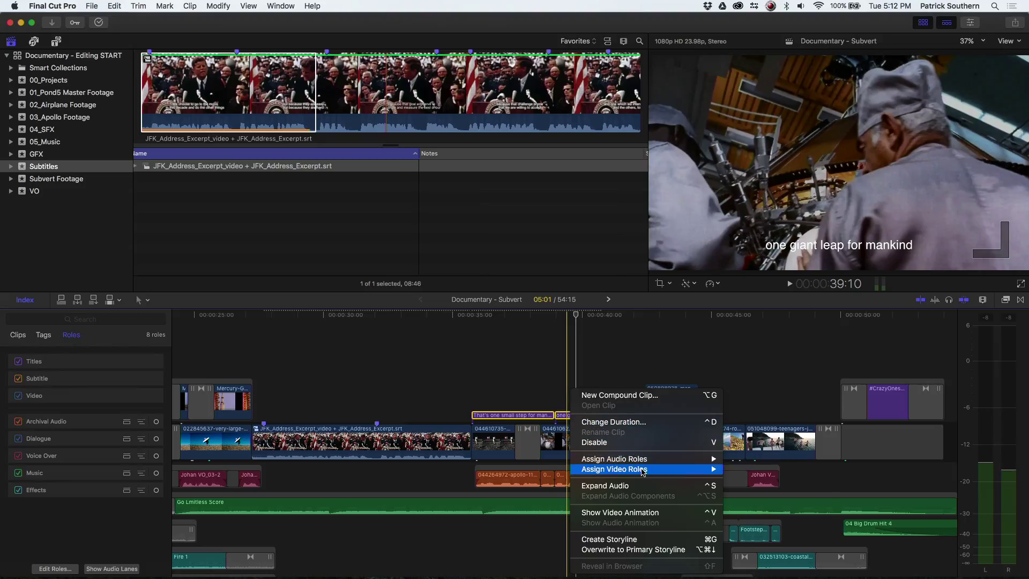
- Assign the Subtitle role to both Armstrong titles, then select the JFK_Address_Excerpt clip
mouse_move(643, 470)
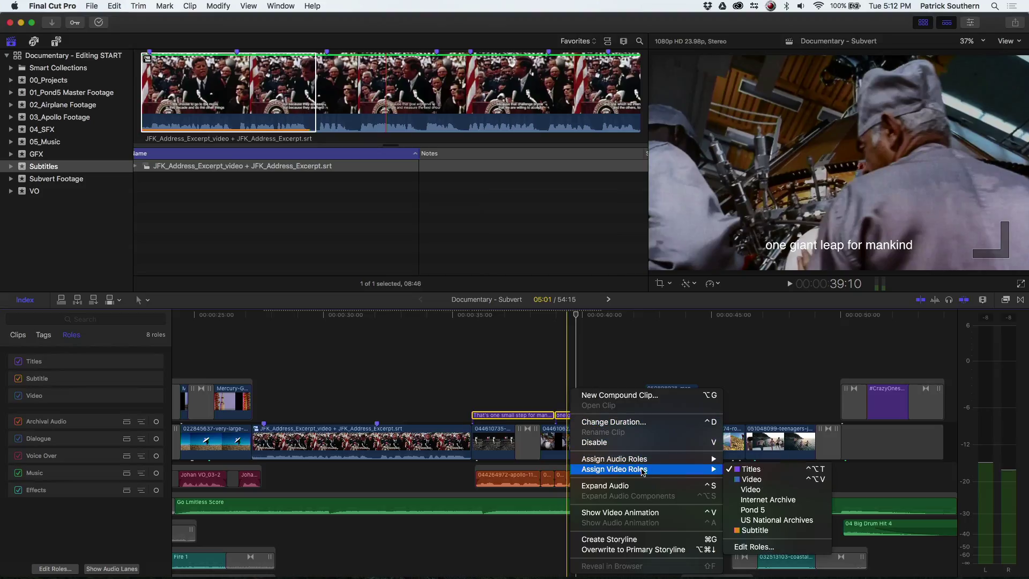
left_click(755, 530)
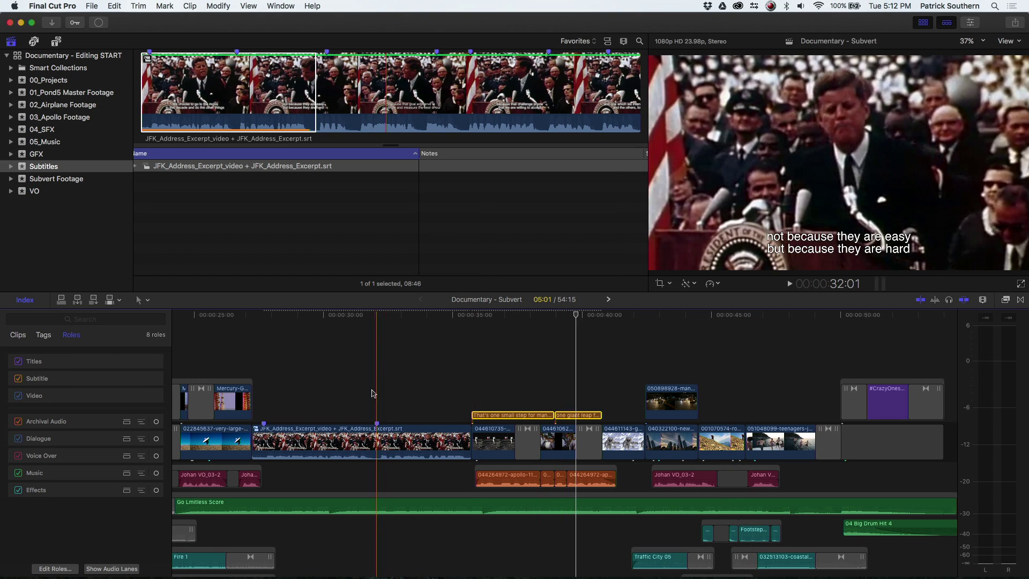
left_click(279, 442)
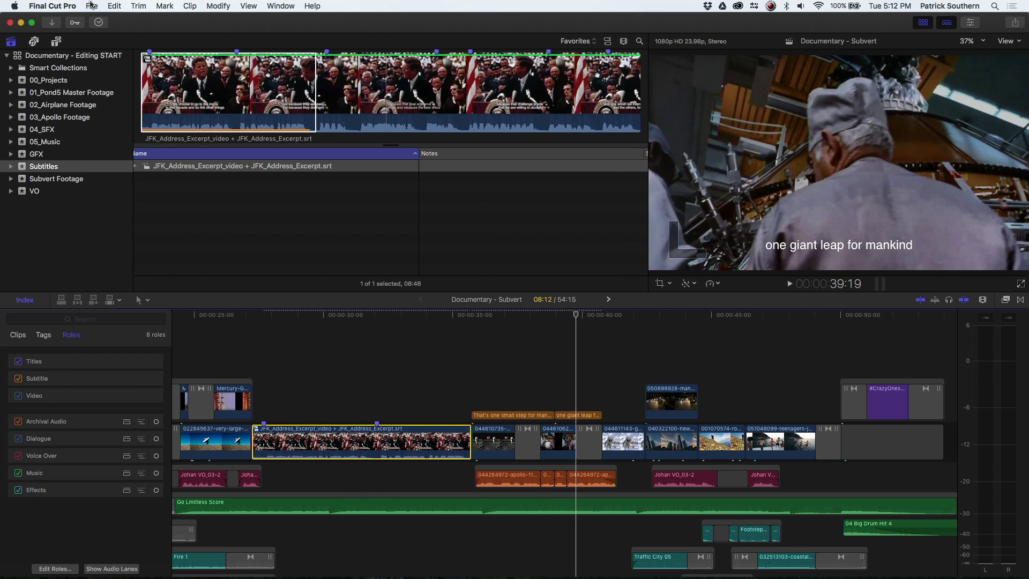
- Export the Documentary - Subvert project as XML to the Desktop
left_click(91, 6)
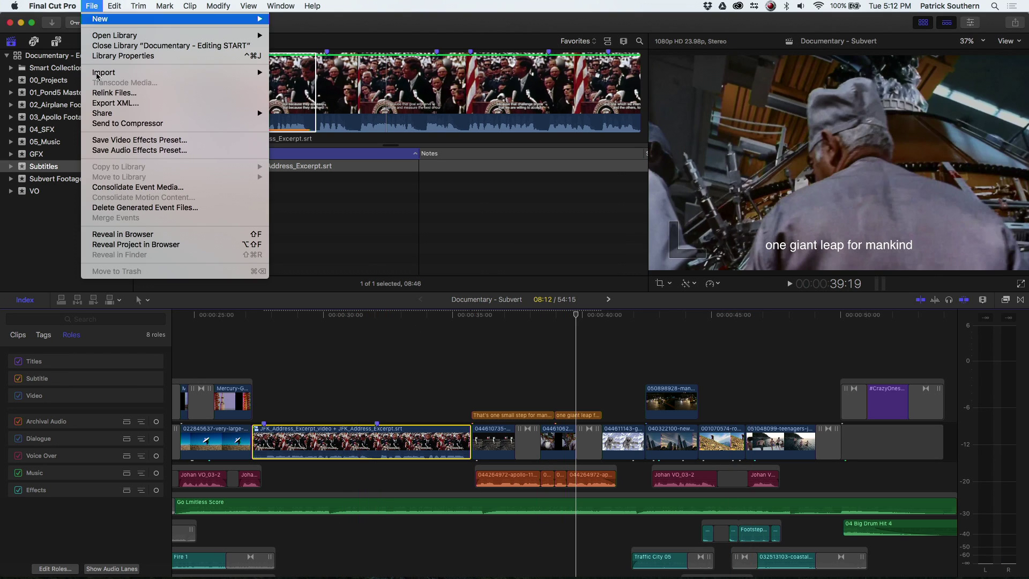
left_click(145, 102)
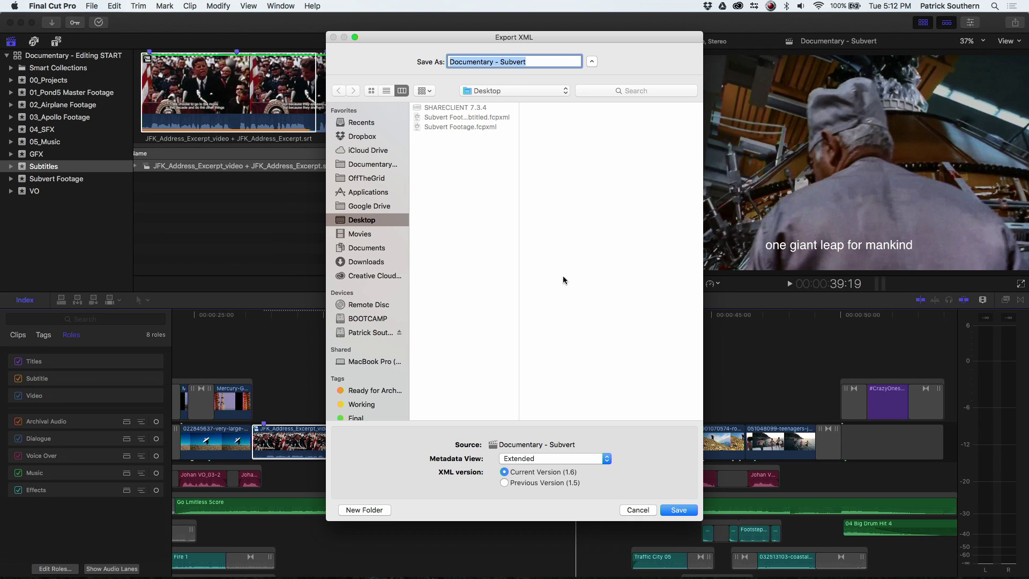
left_click(678, 510)
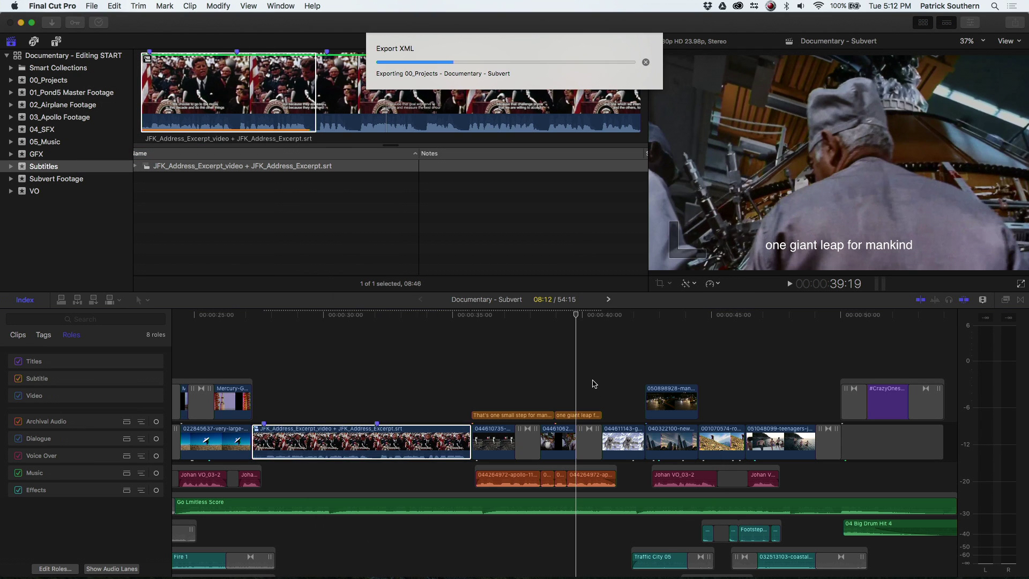
key("super+Tab")
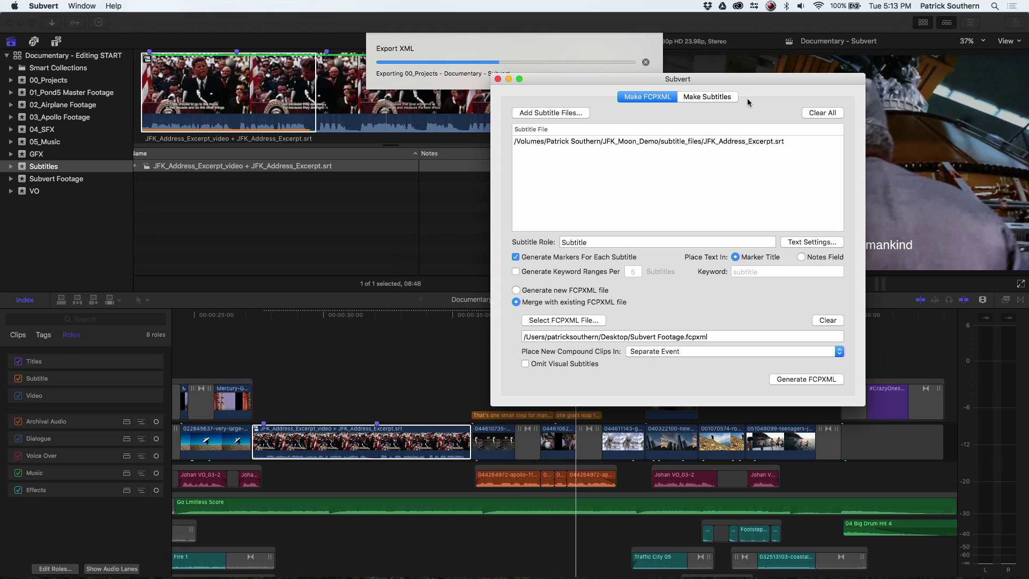
- In Subvert's Make Subtitles mode, load the exported Documentary - Subvert FCPXML file
left_click(717, 97)
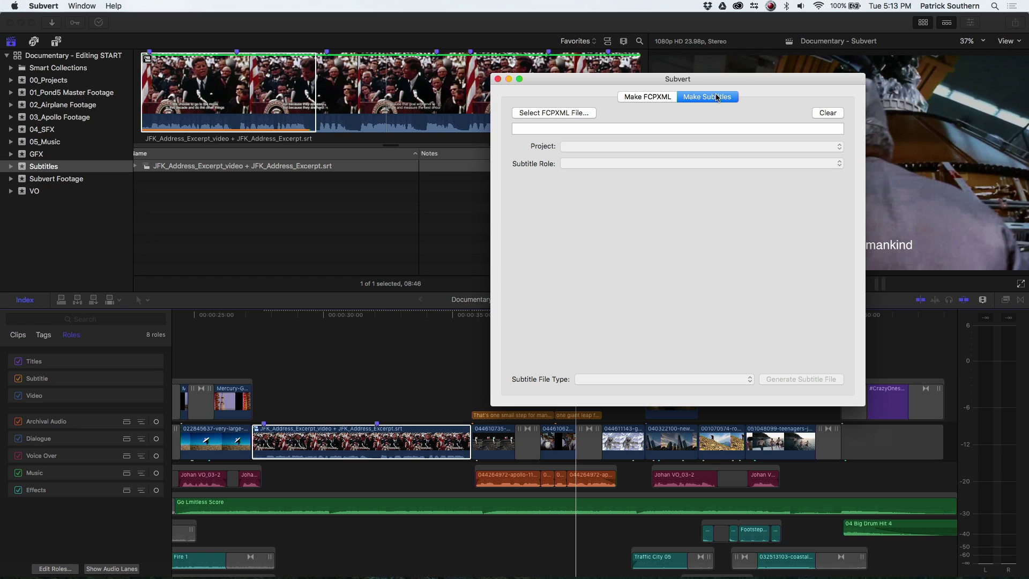
left_click(589, 113)
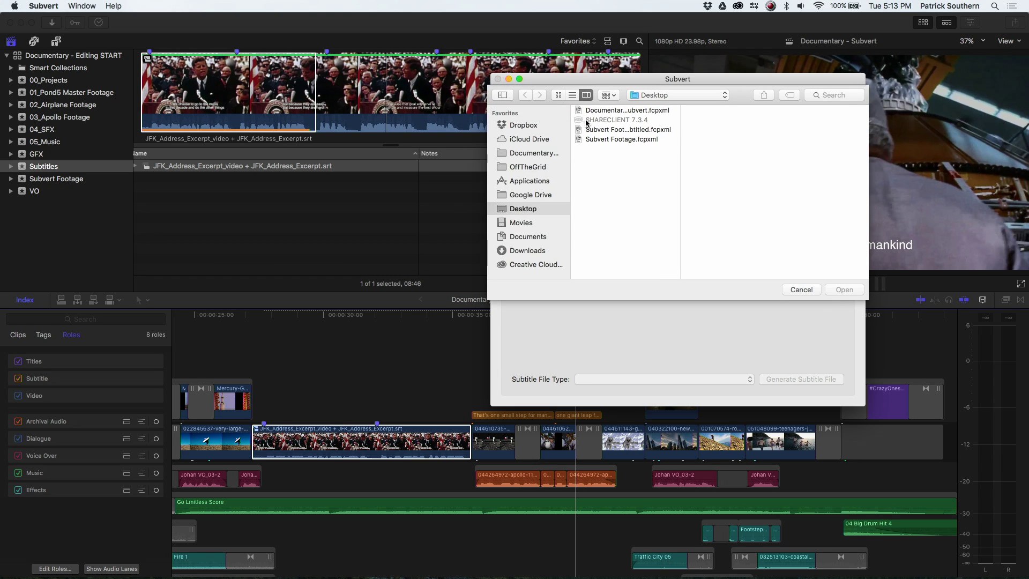
left_click(616, 111)
left_click(851, 291)
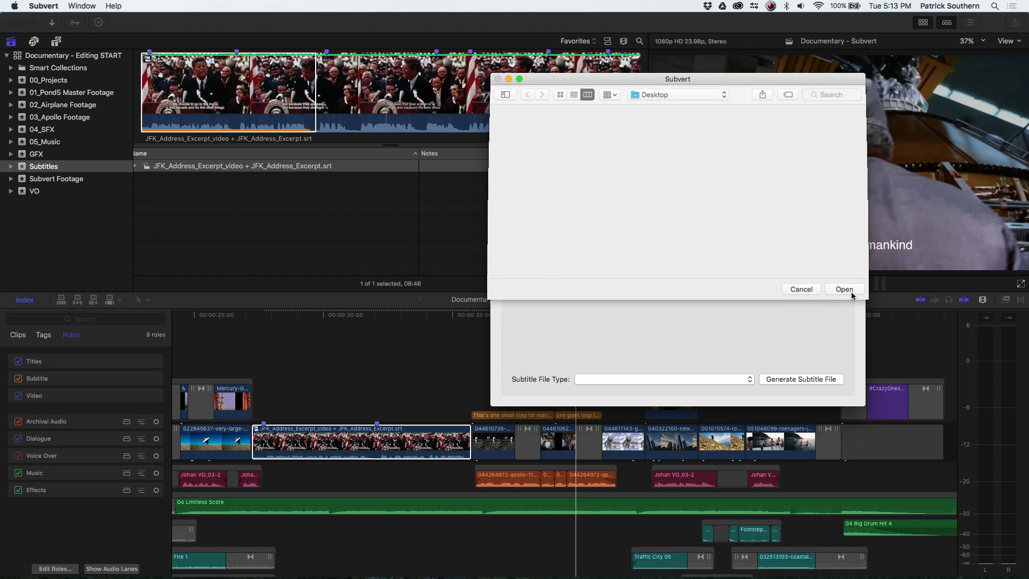
- Generate a text-only Plain Text subtitle file from role Subtitle.Subtitle-1, saved to the Desktop
left_click(614, 164)
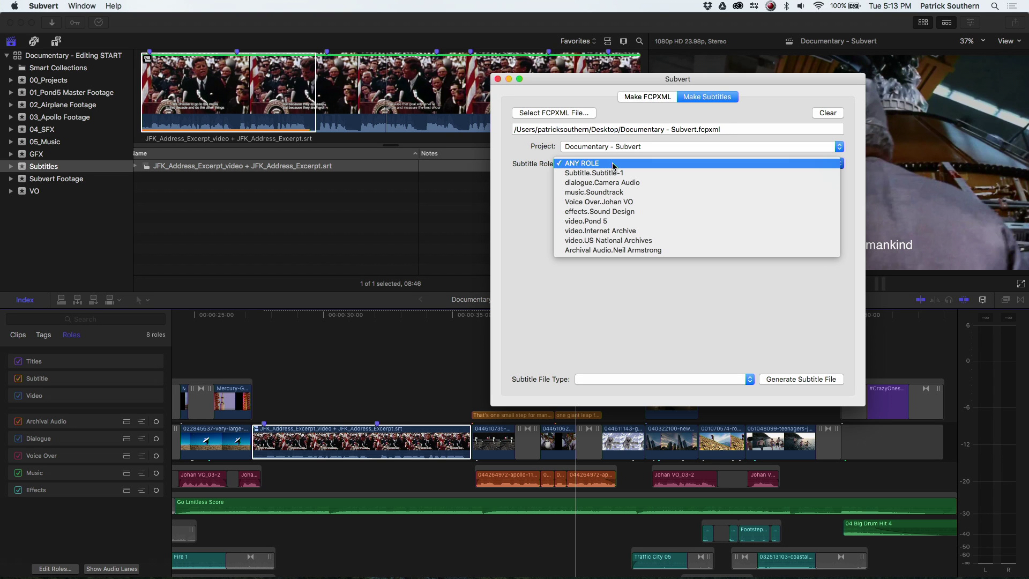
left_click(616, 172)
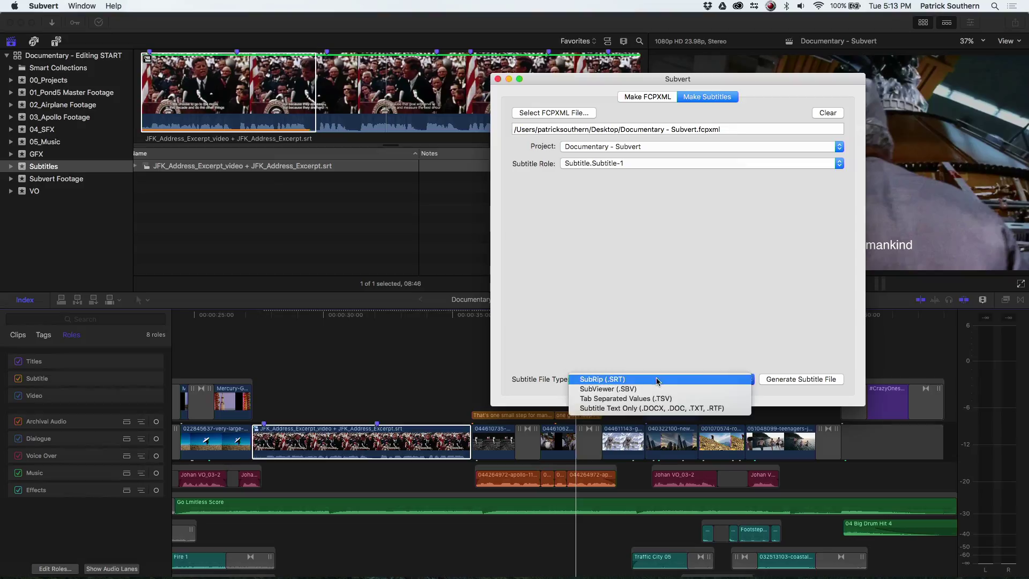
left_click(638, 409)
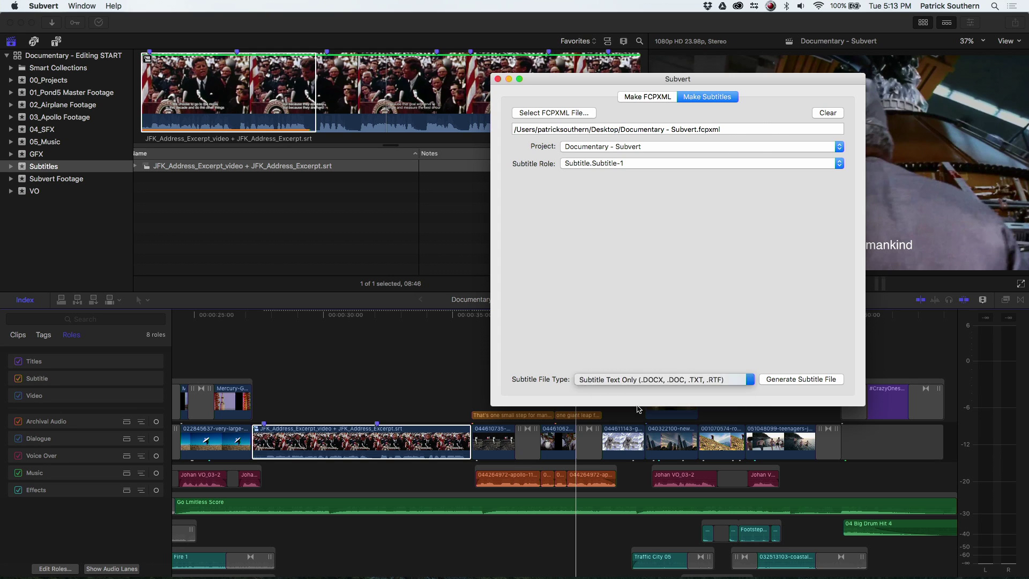
left_click(785, 378)
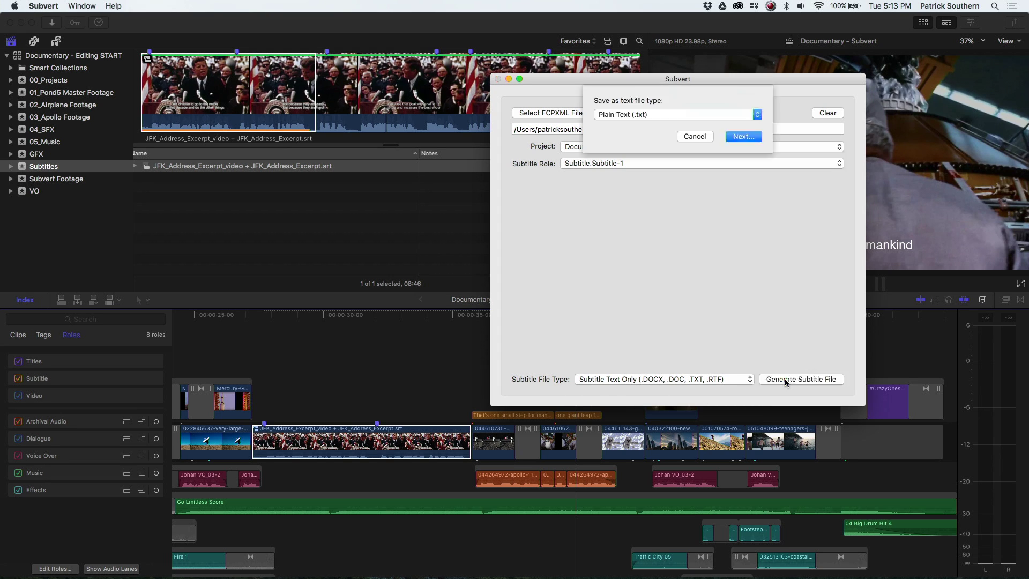
left_click(740, 137)
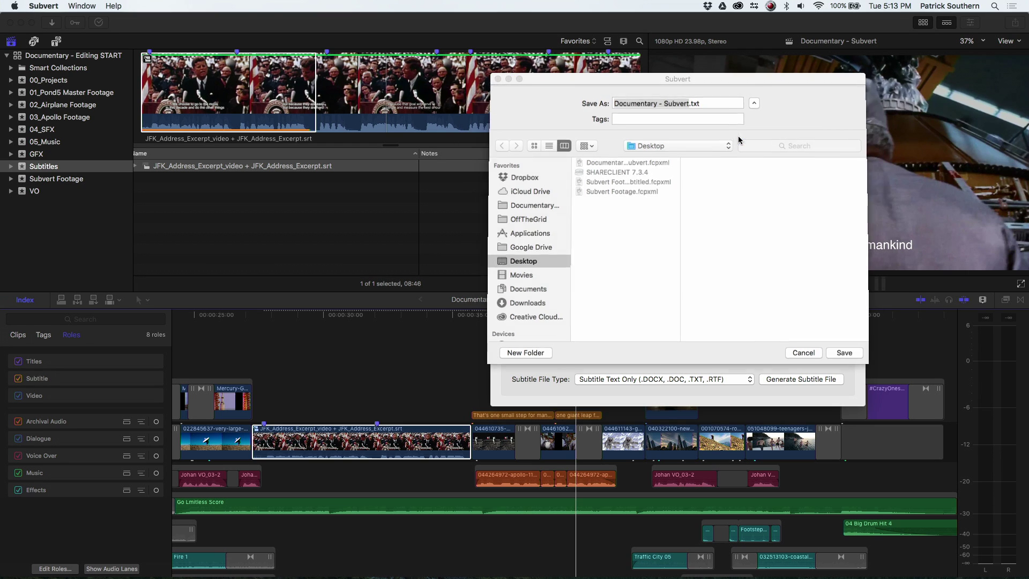
left_click(840, 353)
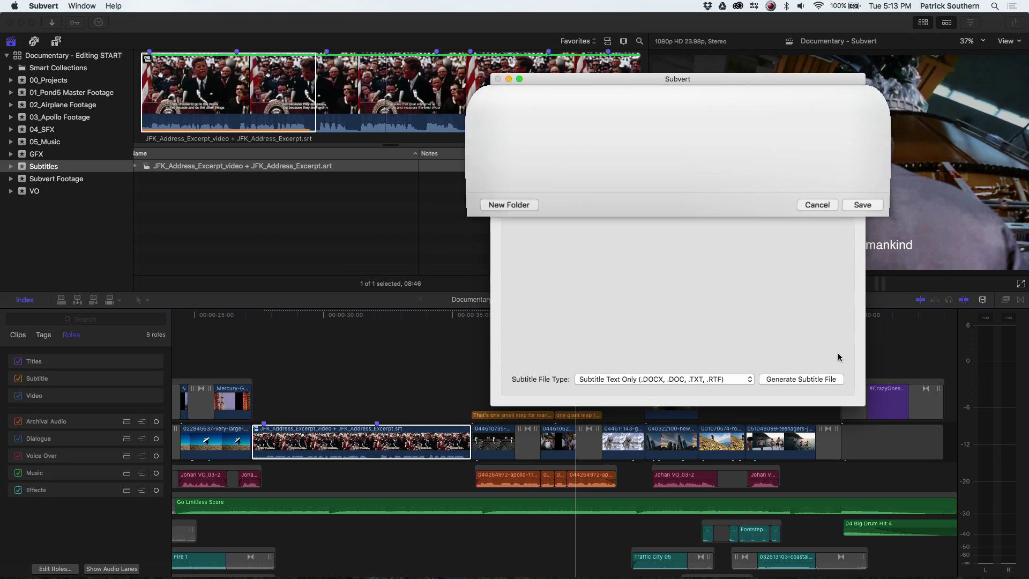
- Quick Look Documentary - Subvert.txt on the desktop to confirm its six subtitle lines
left_click(686, 335)
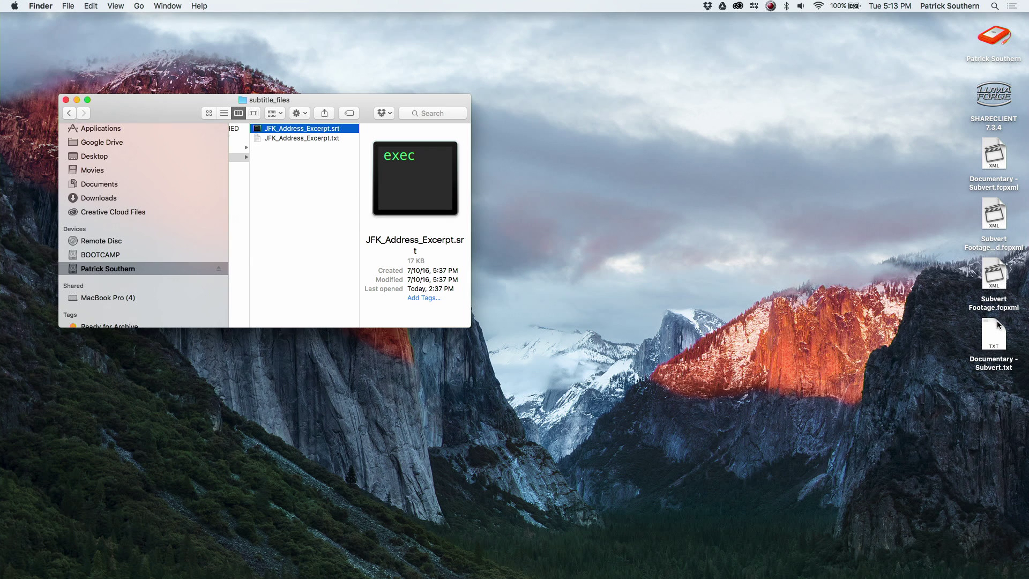
left_click(997, 324)
key("space")
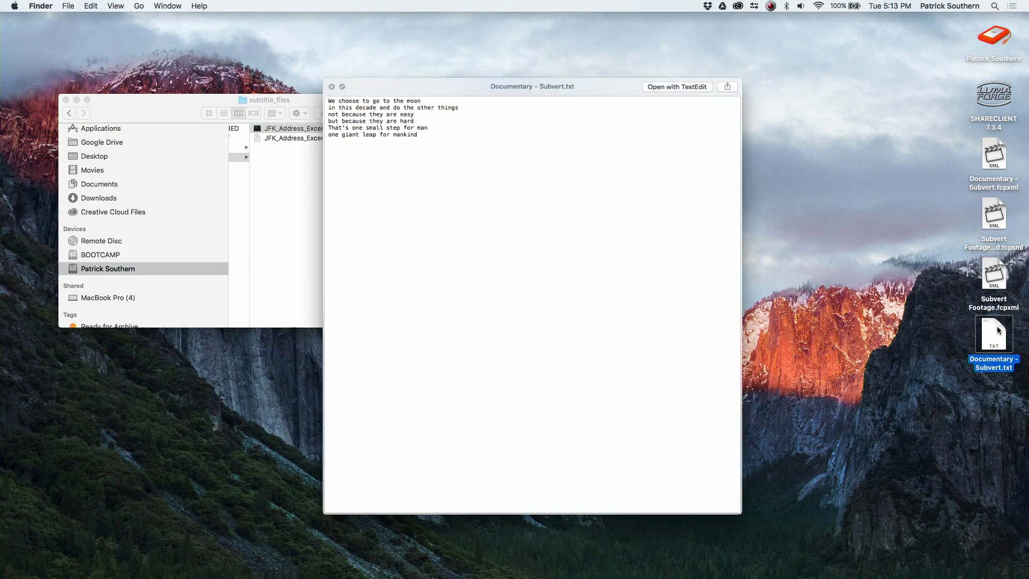